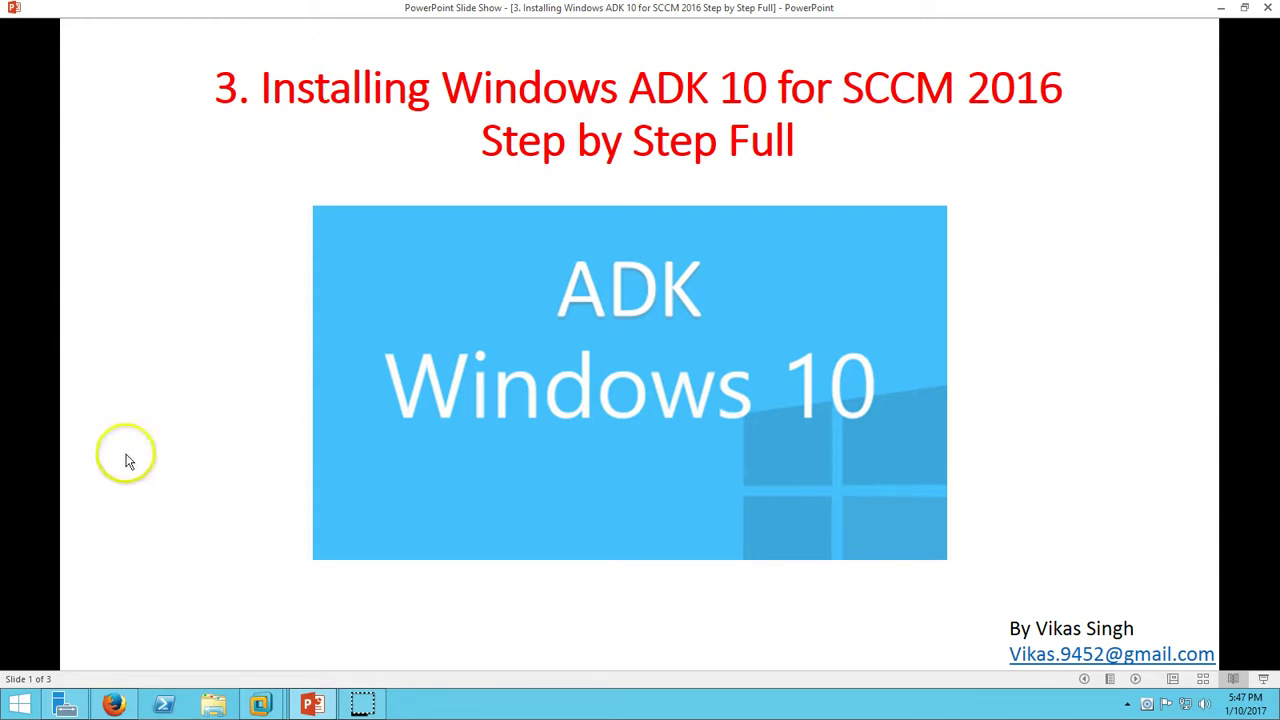
Advance the slide show from the title slide to slide 2, My Lab & Demo Environment.
click(1135, 679)
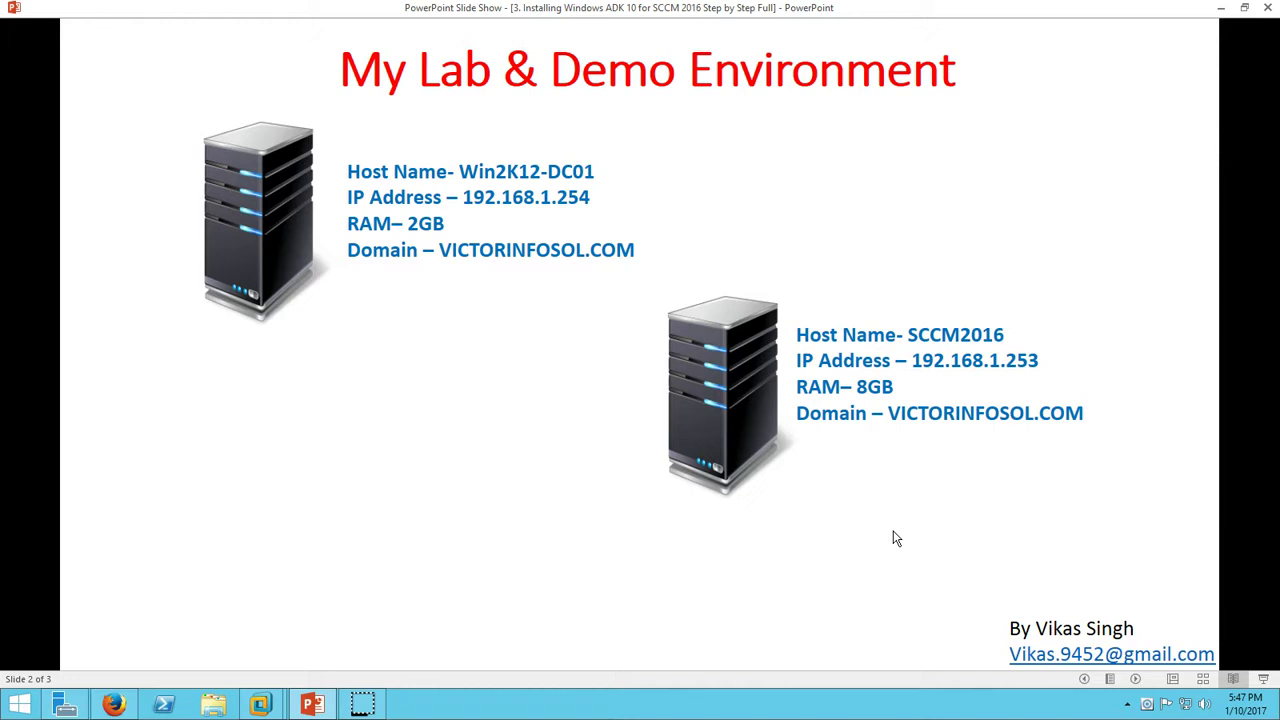
mouse_move(266, 708)
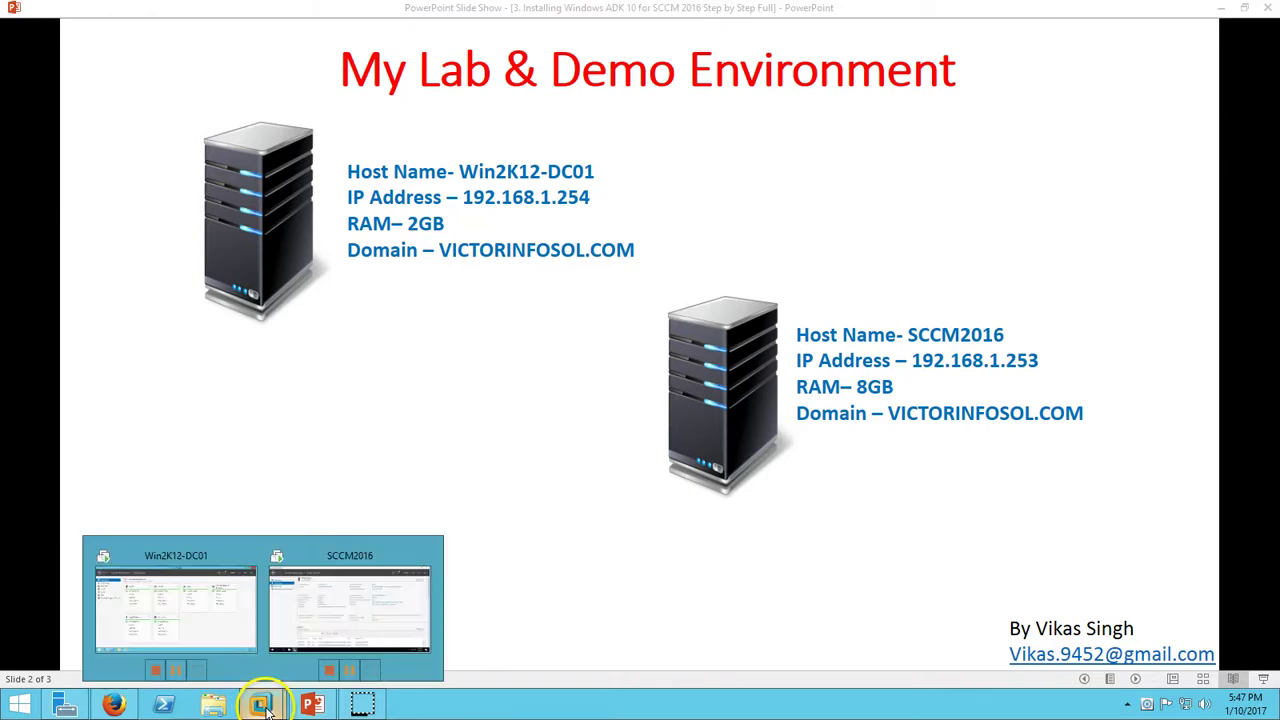
click(248, 632)
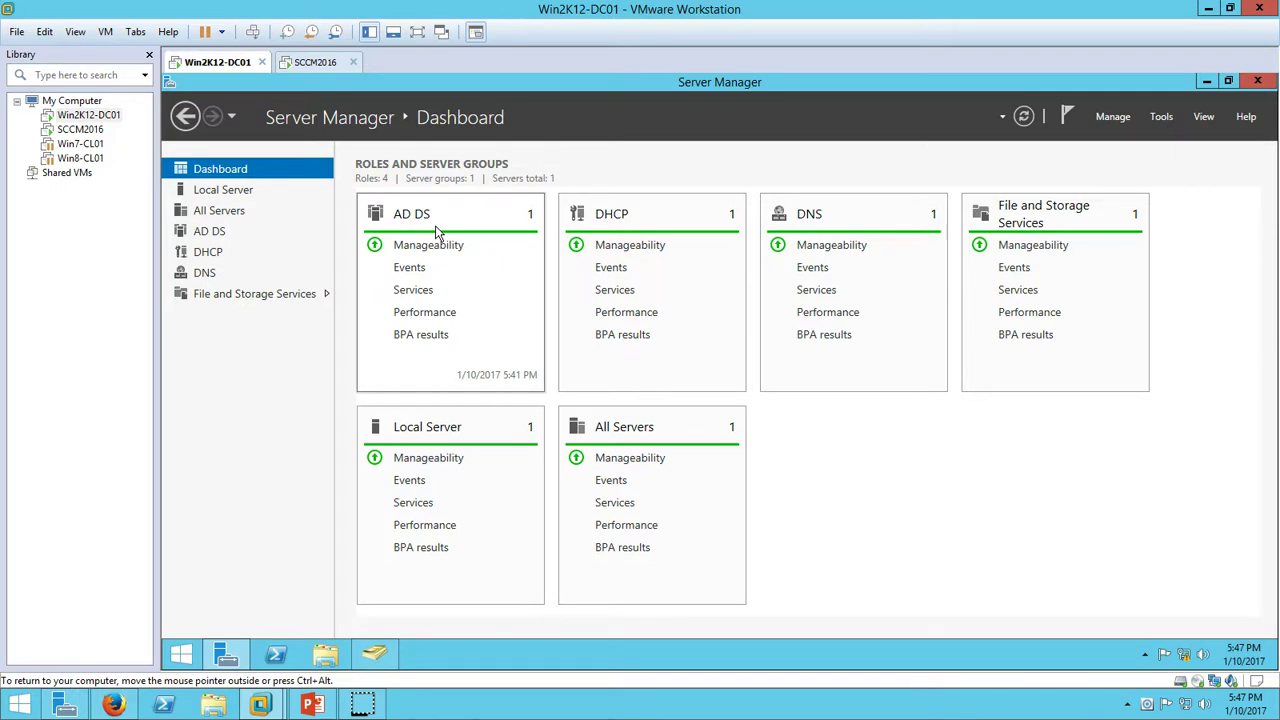
click(240, 190)
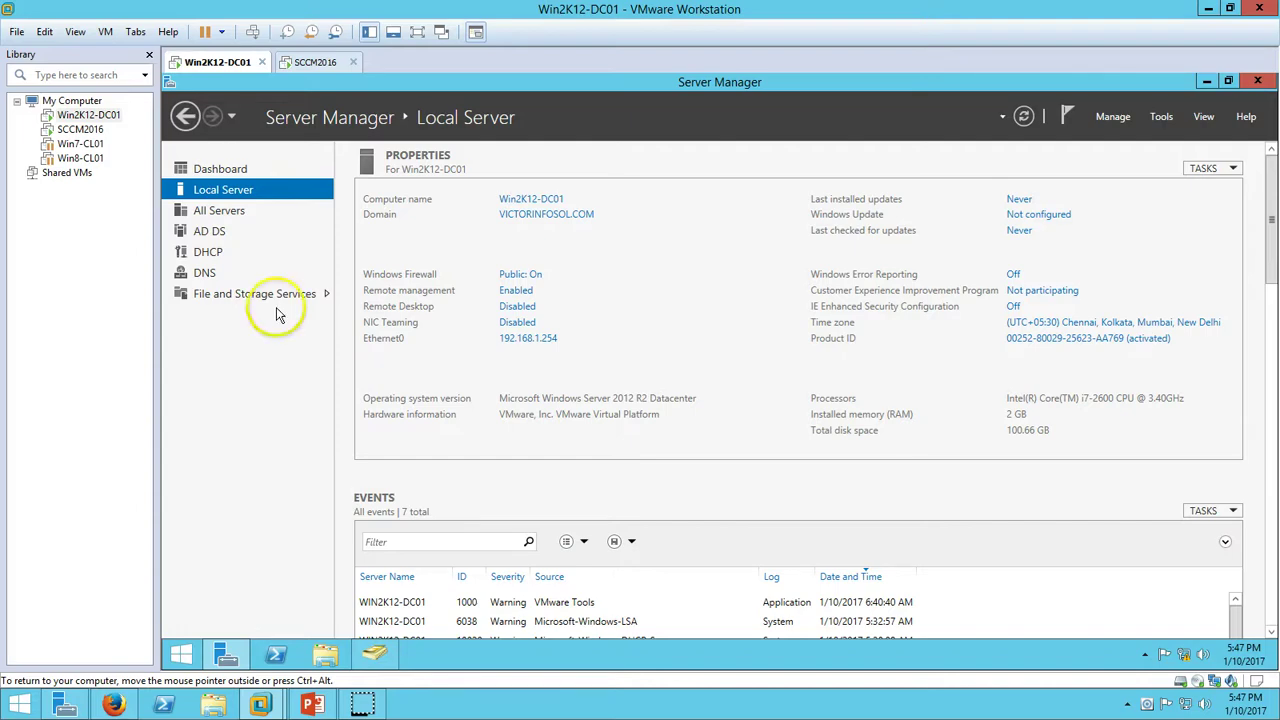
click(205, 168)
click(316, 705)
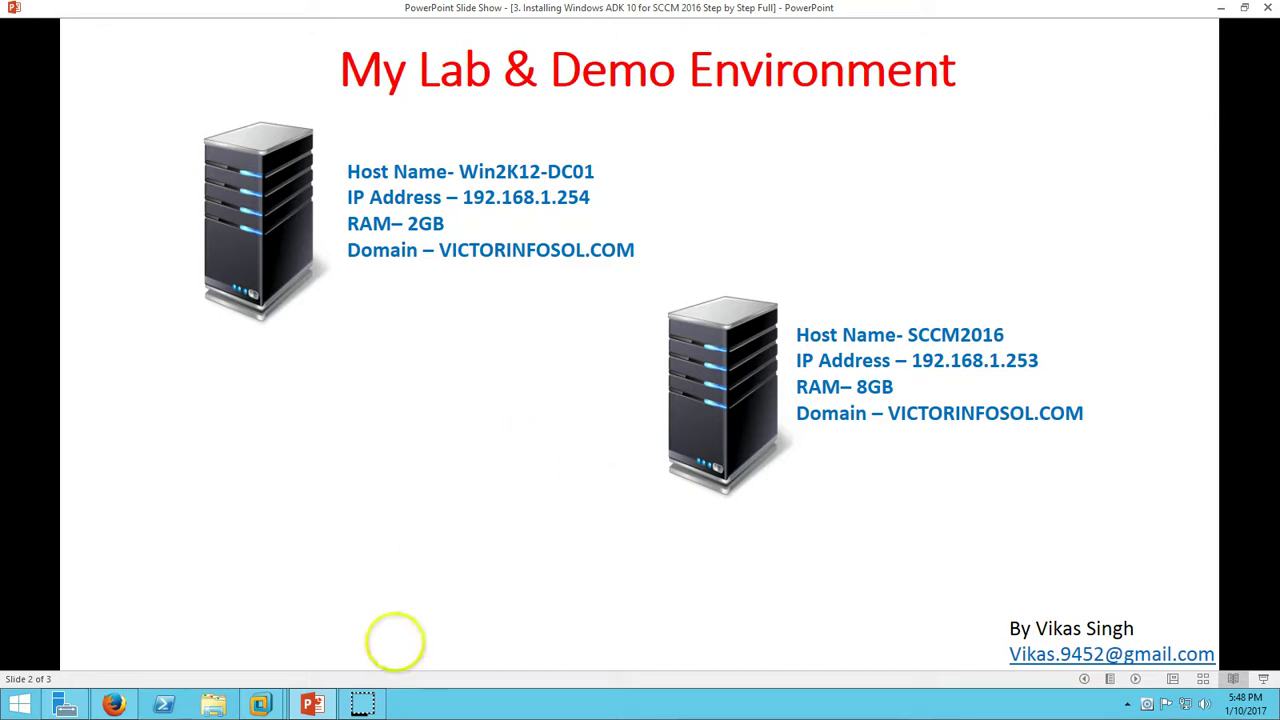
click(261, 705)
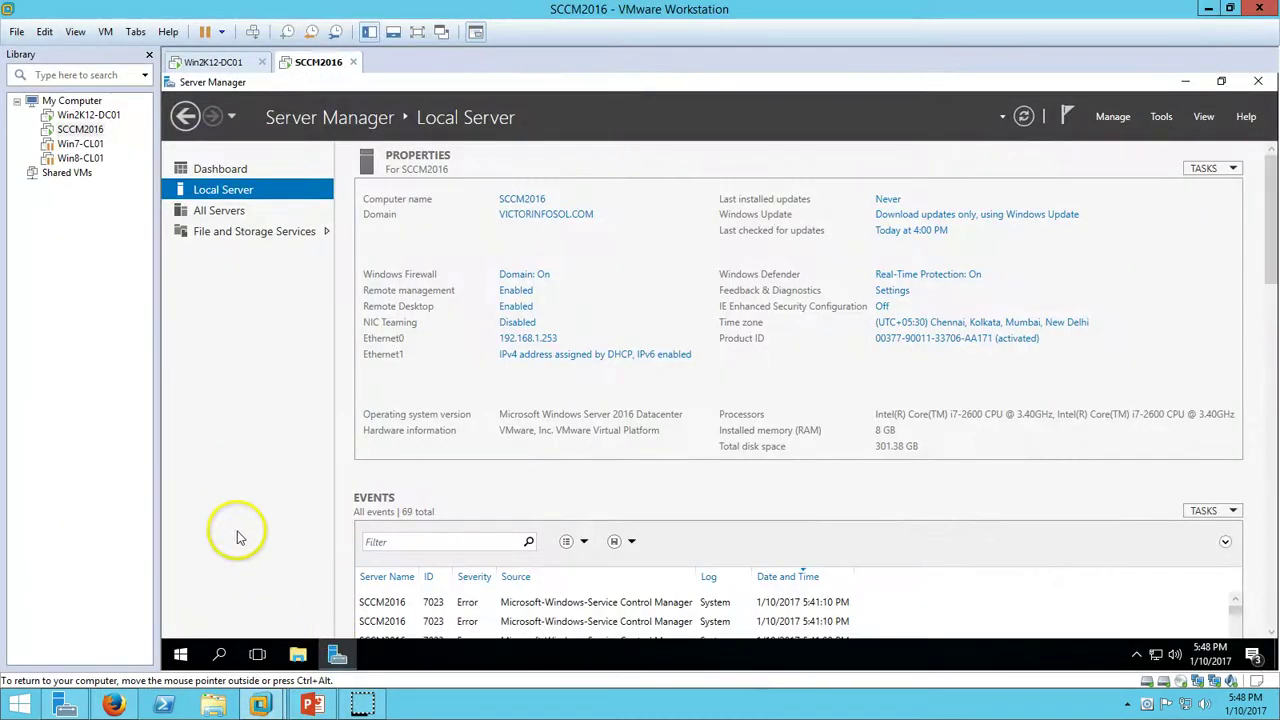
click(222, 169)
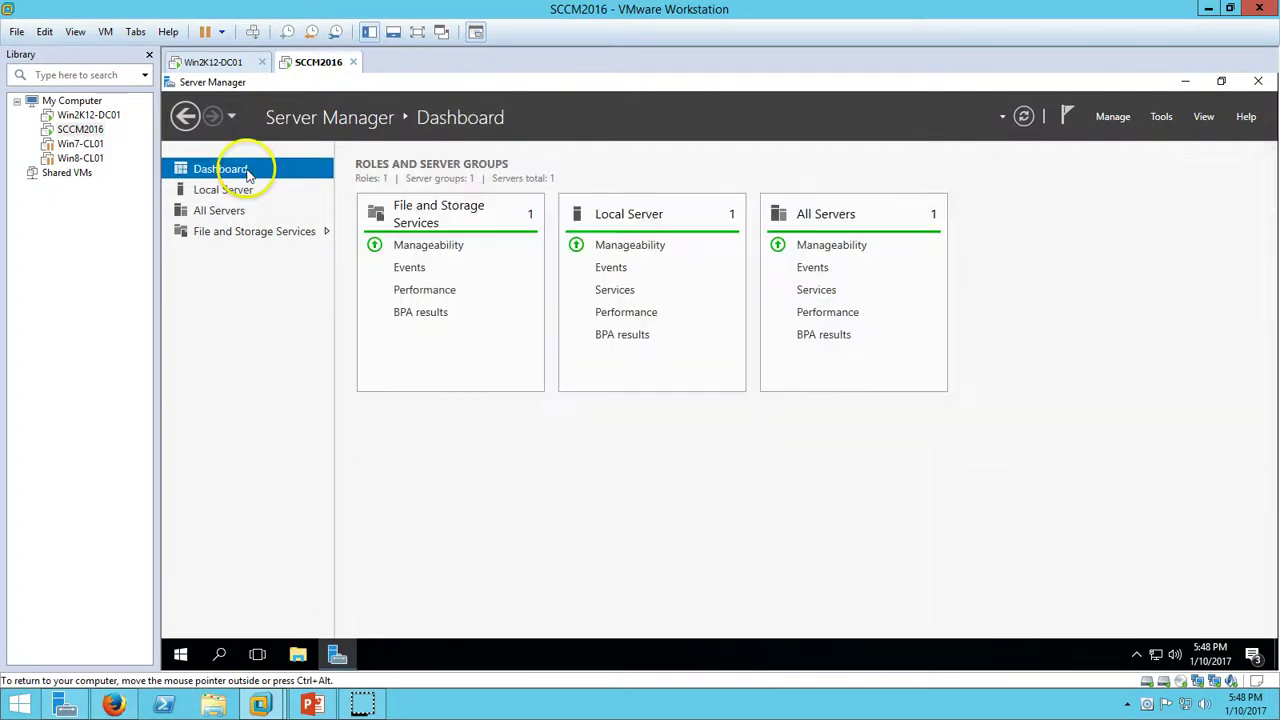
click(340, 652)
click(184, 656)
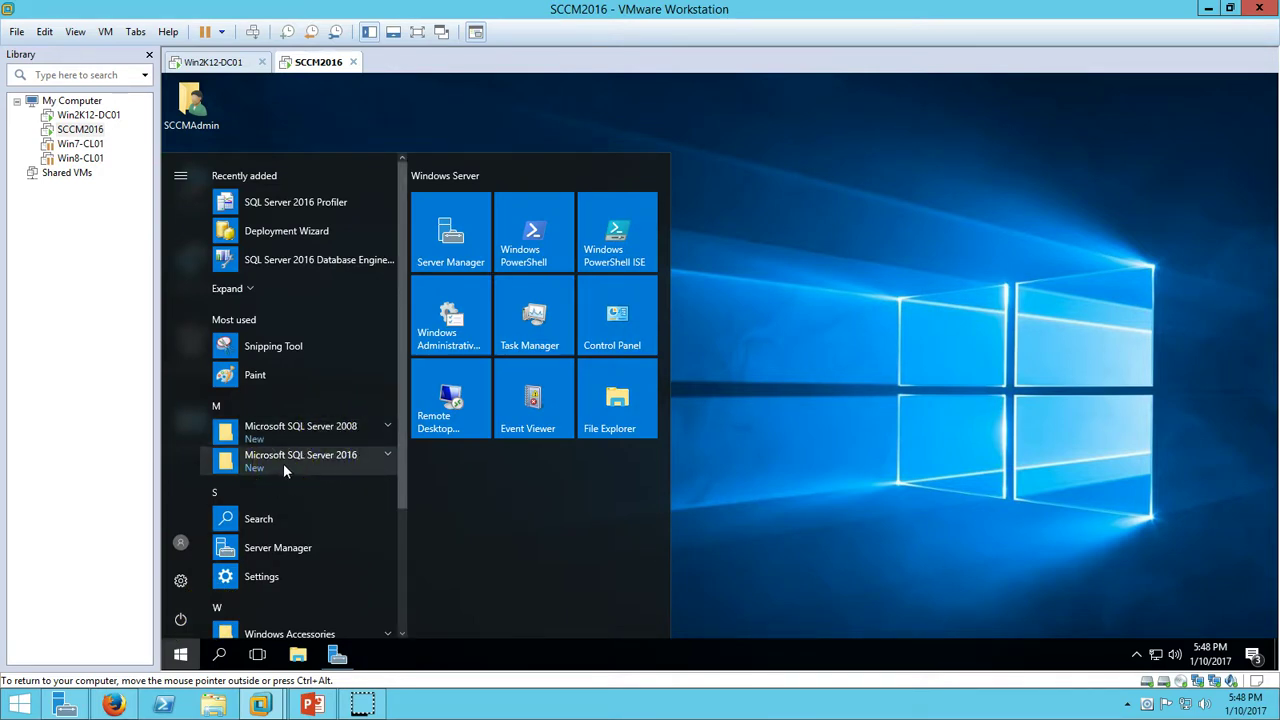
click(903, 409)
right_click(576, 293)
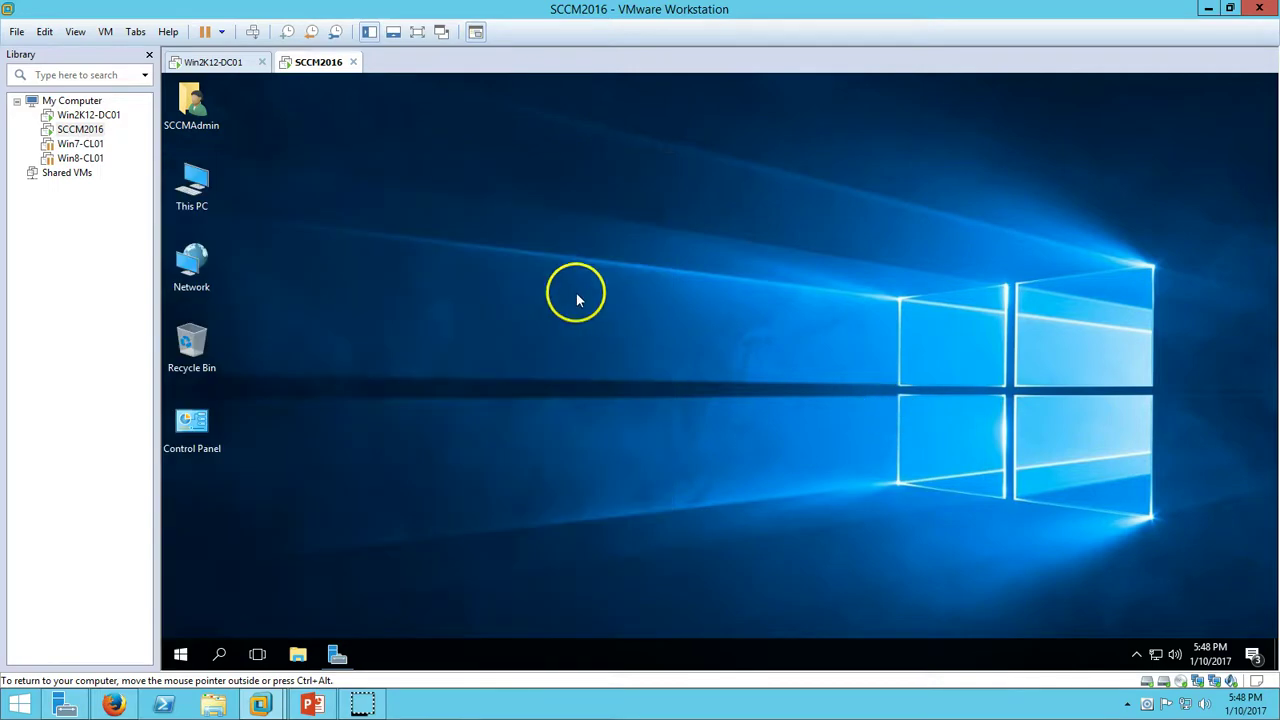
click(614, 340)
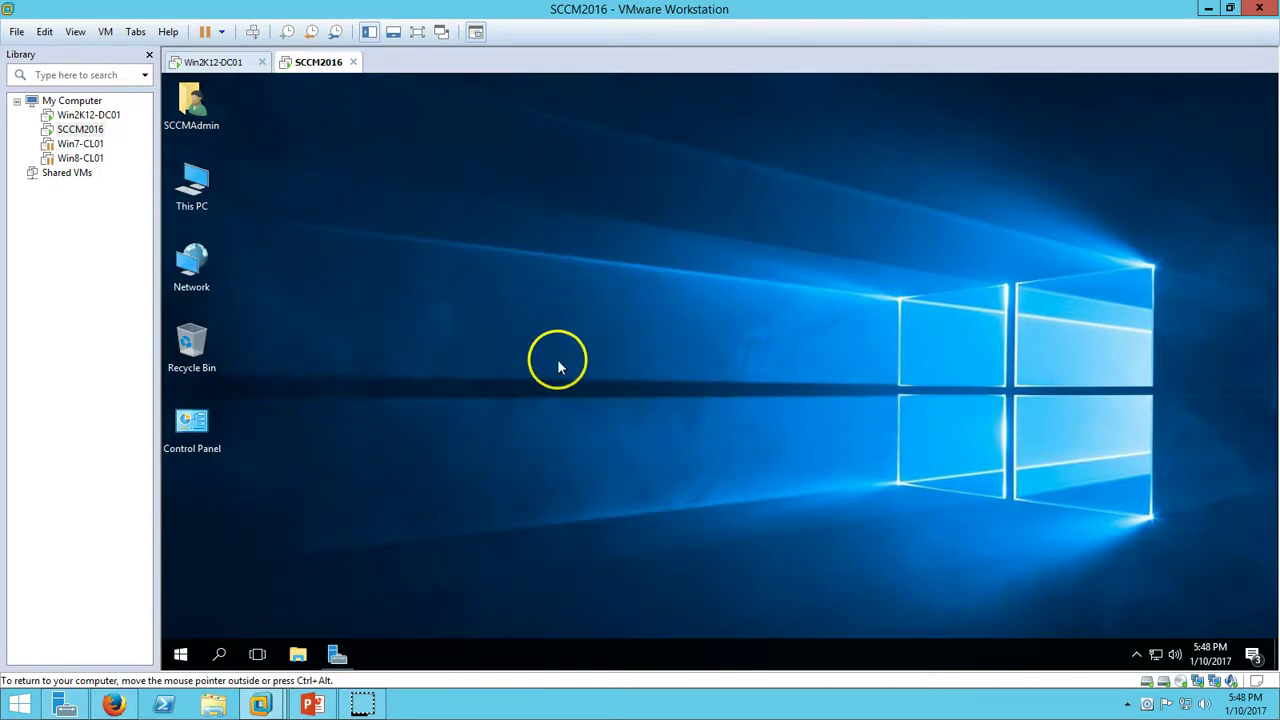
click(312, 705)
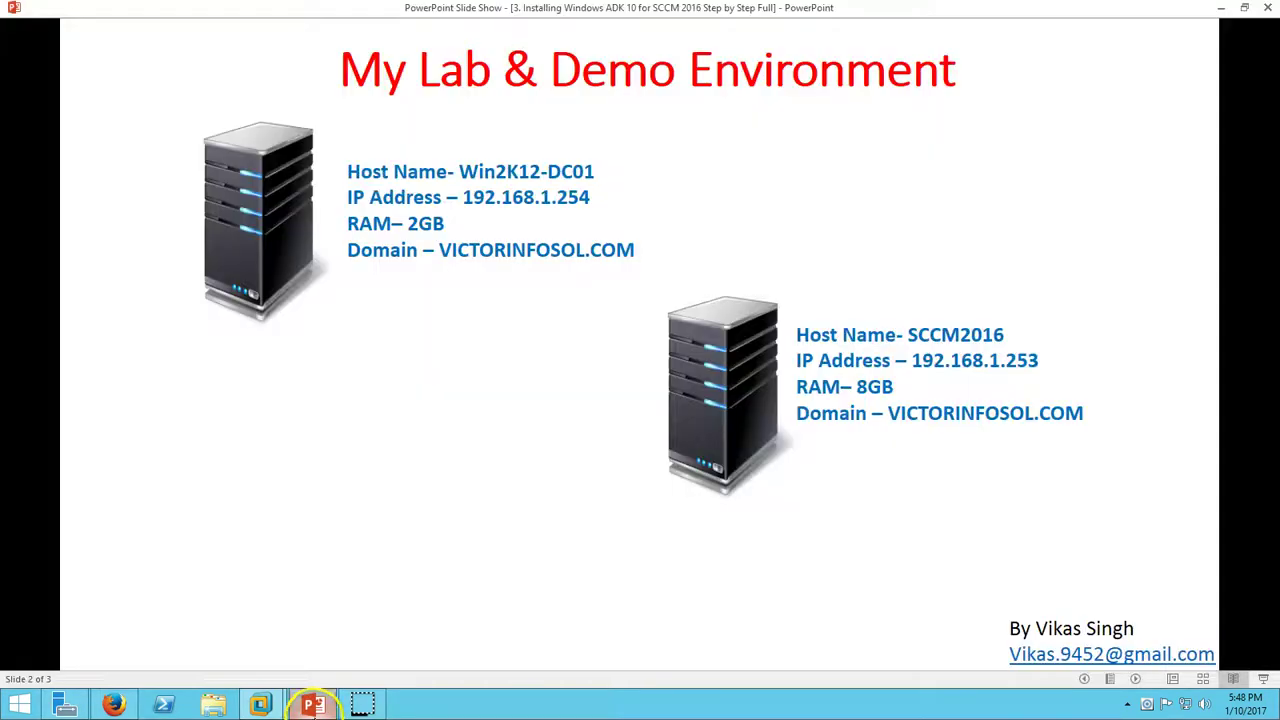
Step the slide show back to slide 1, then minimize it to reveal the SCCM2016 desktop.
click(1135, 680)
click(1084, 679)
click(1084, 679)
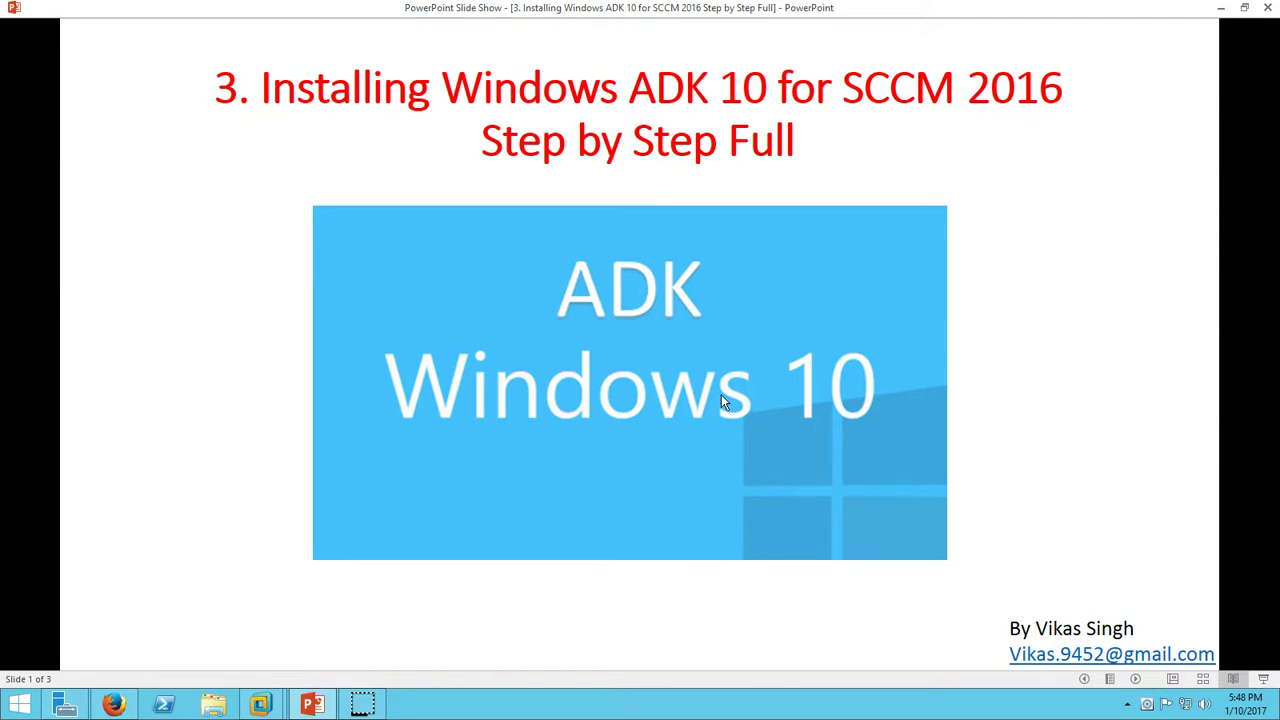
click(316, 700)
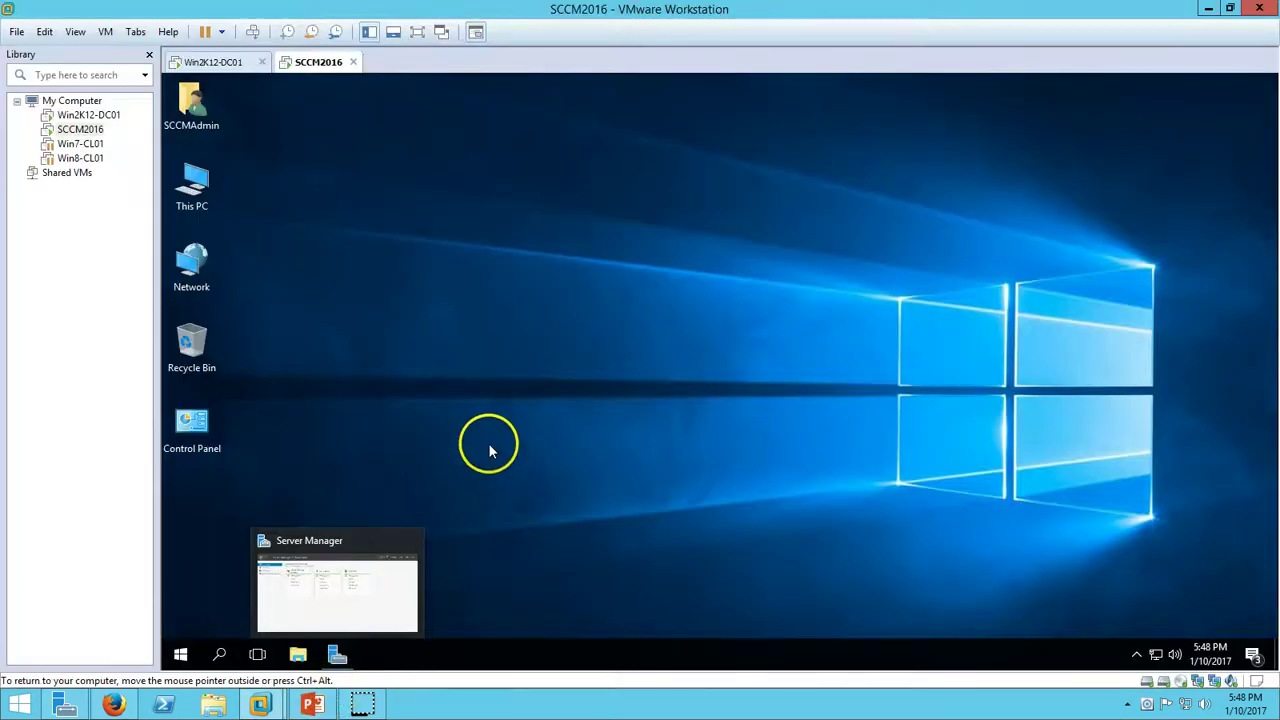
Run adksetup from DVD Drive (Z:) via This PC, then close File Explorer.
double_click(192, 182)
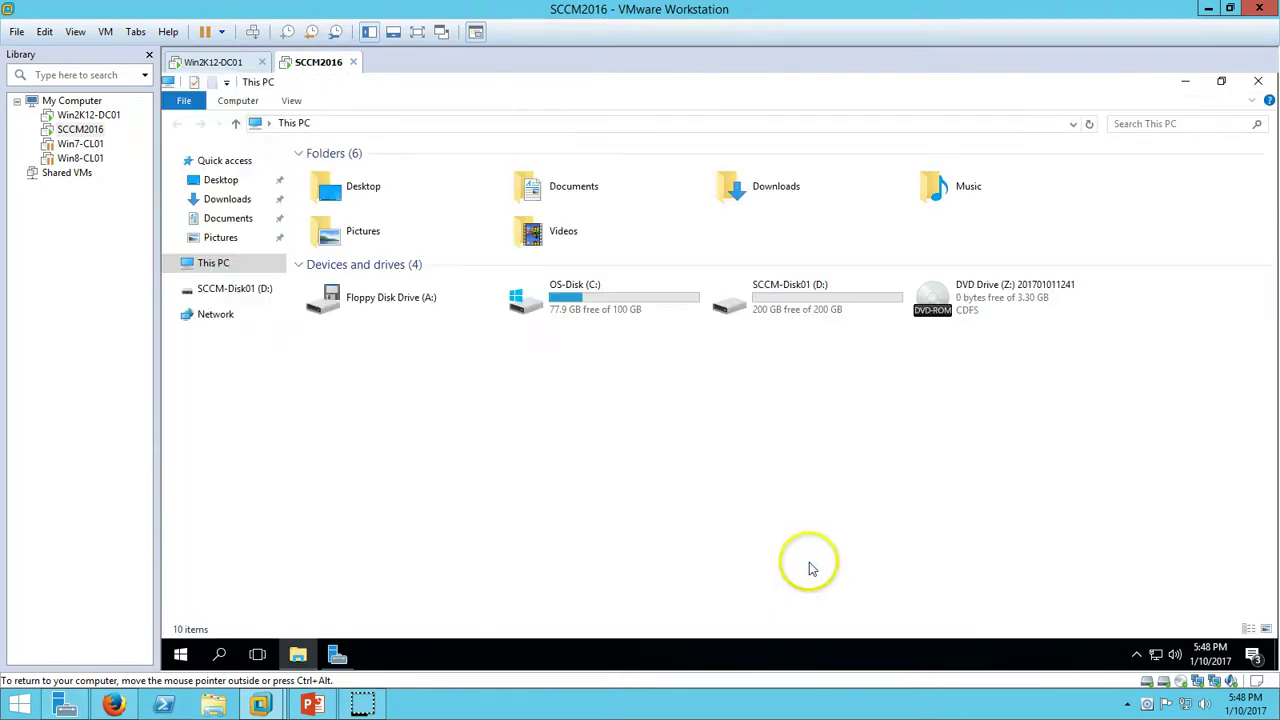
double_click(990, 300)
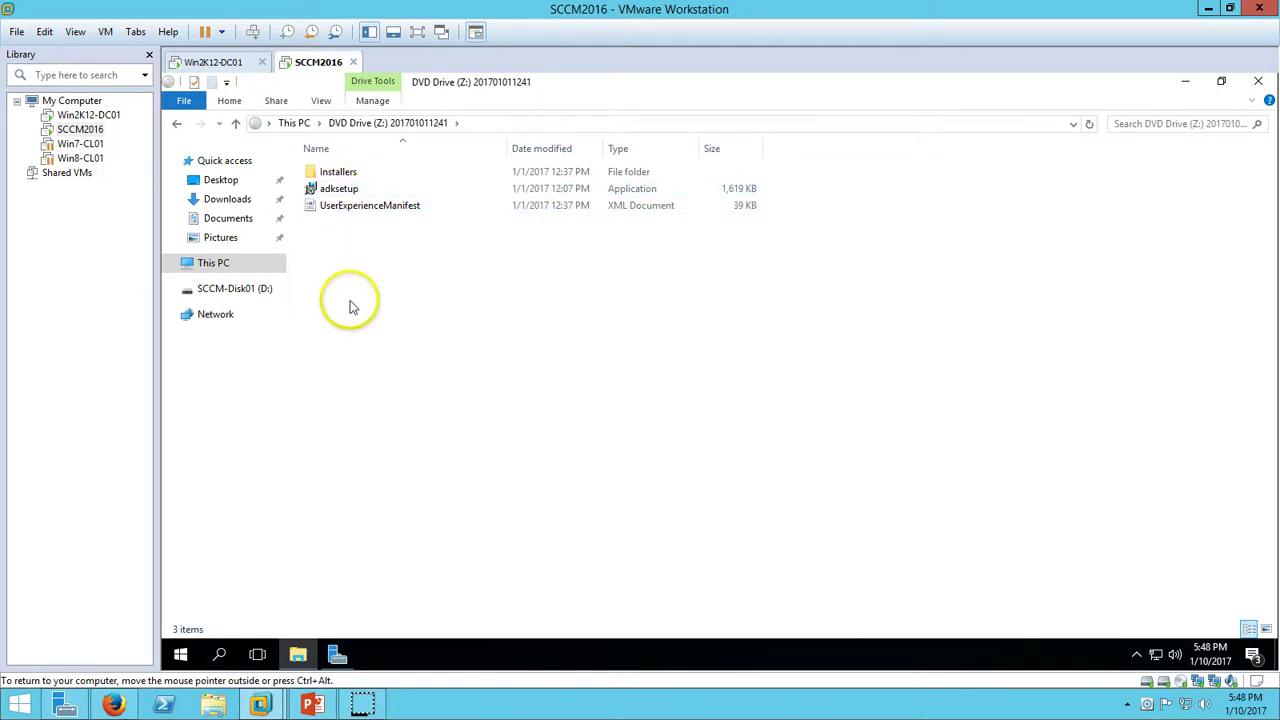
double_click(357, 189)
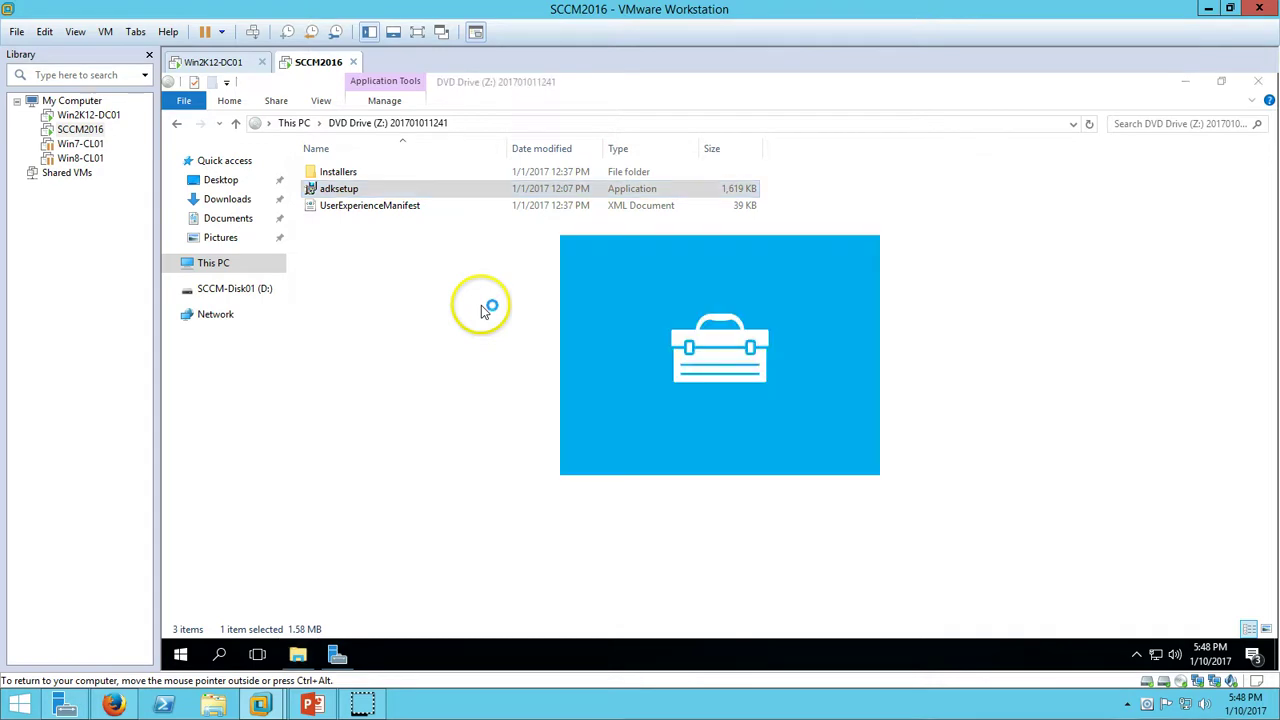
click(1199, 324)
click(1260, 83)
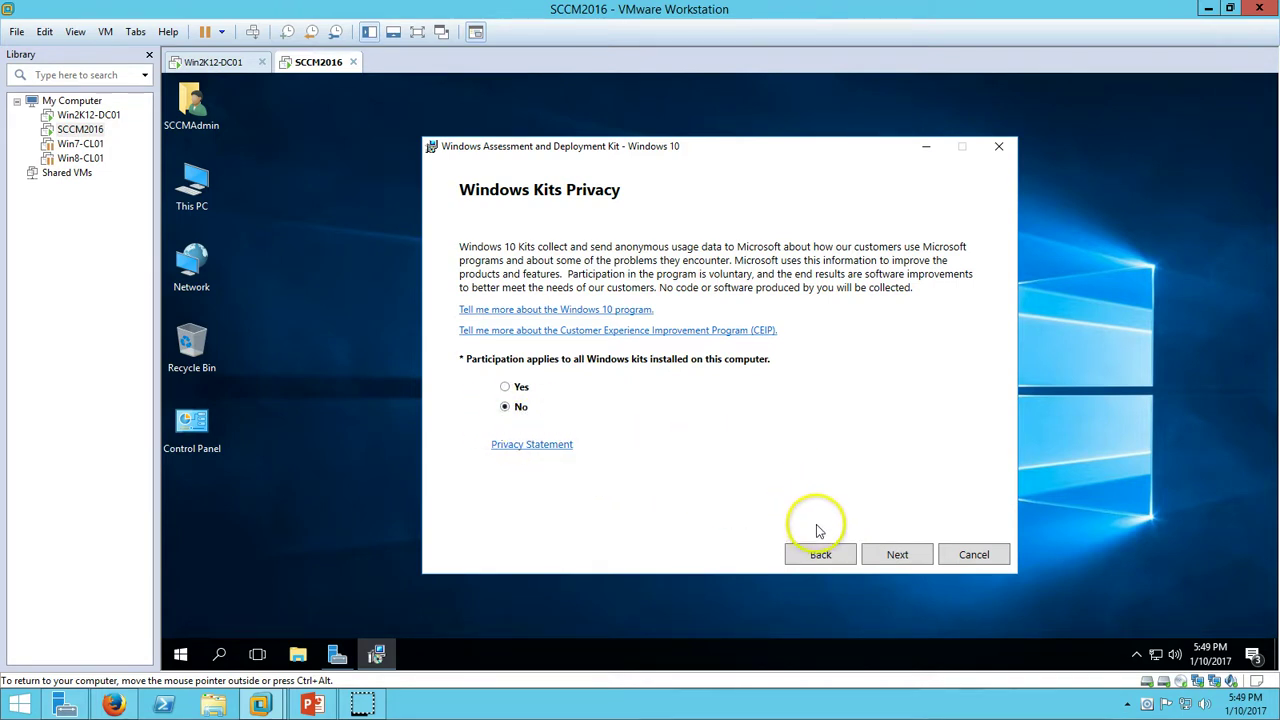
Continue past the Windows Kits Privacy page and accept the ADK license agreement.
click(898, 555)
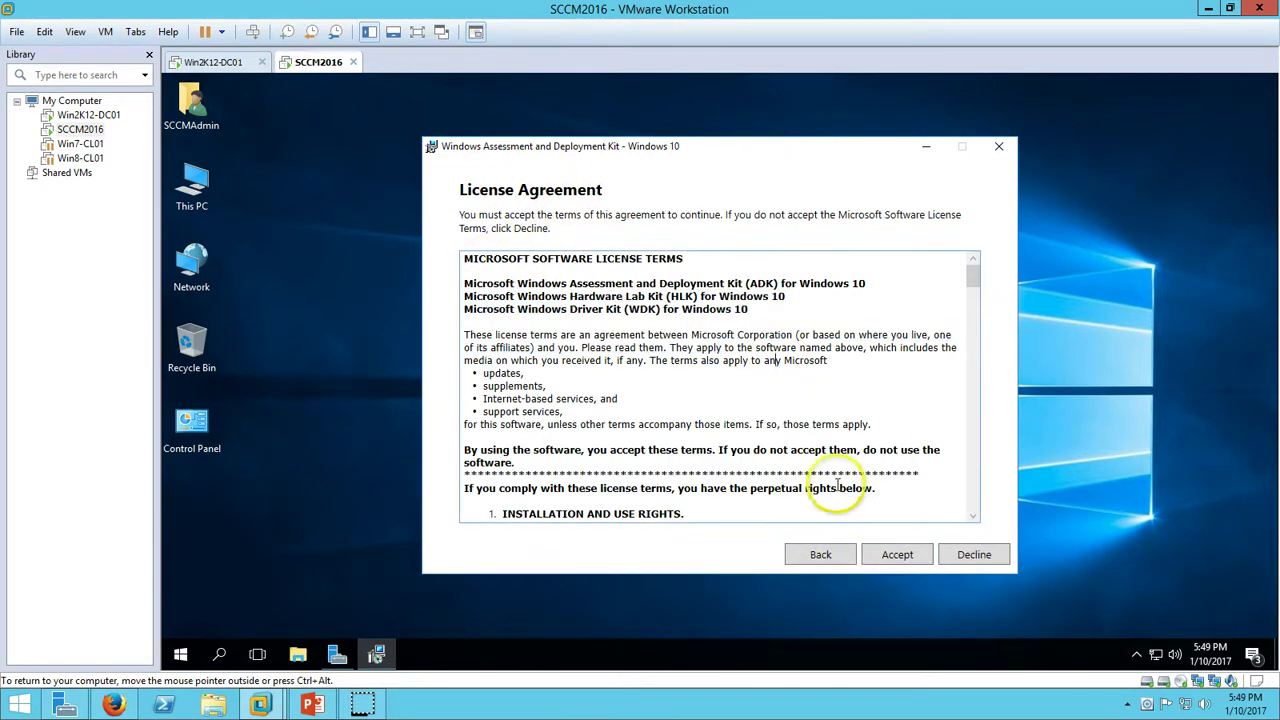
click(897, 558)
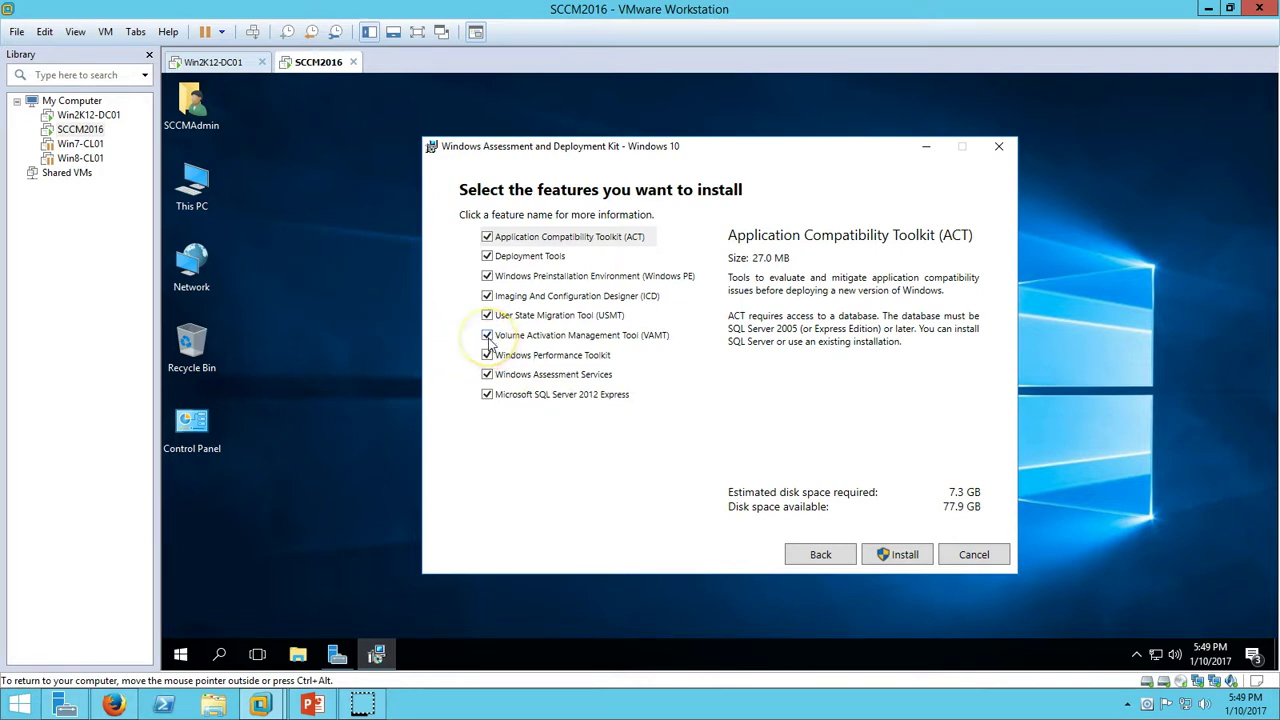
Uncheck ACT, VAMT, Windows Performance Toolkit and the other unneeded features, then start the install.
click(487, 237)
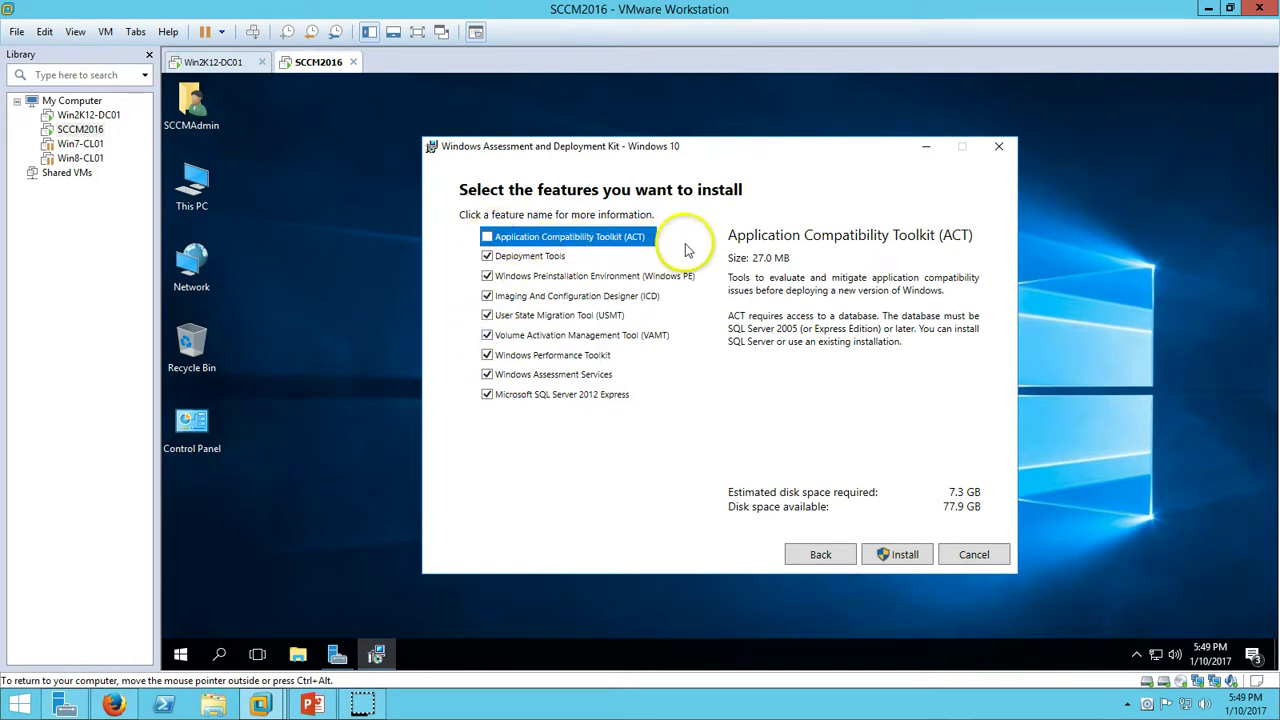
click(487, 335)
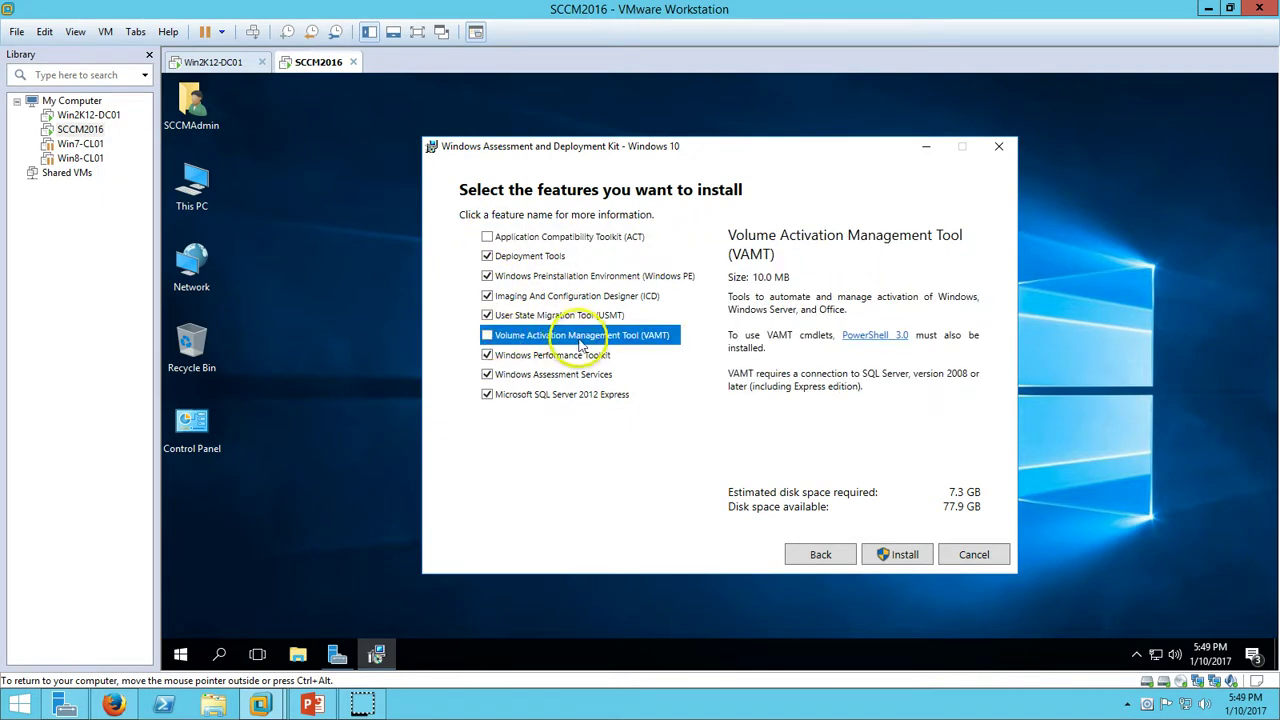
click(487, 355)
click(487, 394)
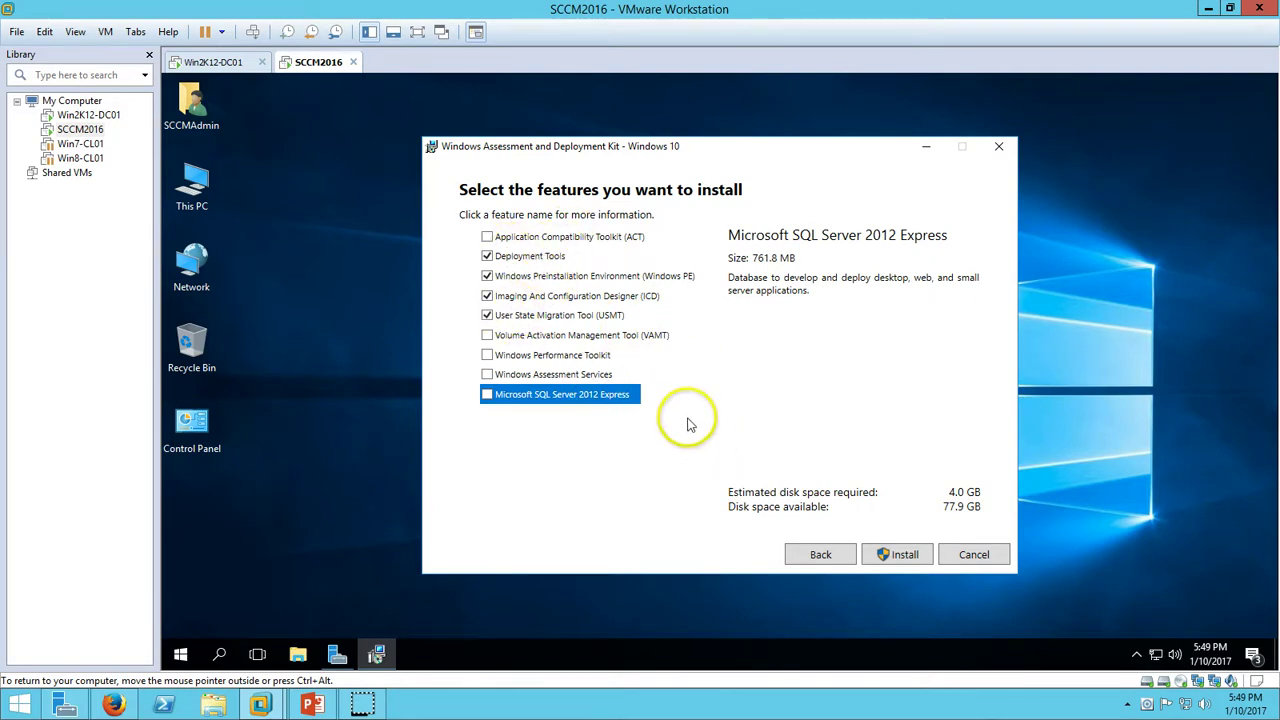
click(903, 550)
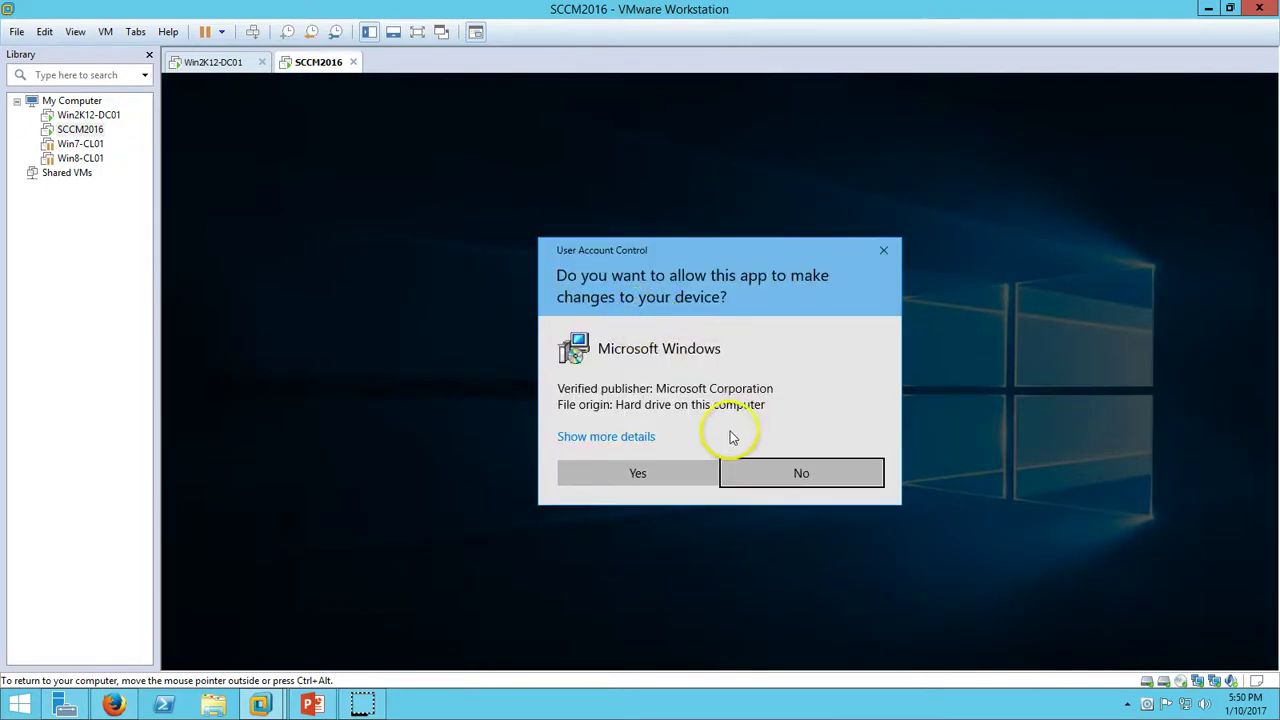
Approve the User Account Control prompt, refresh the desktop three times, and return to the installer.
click(638, 473)
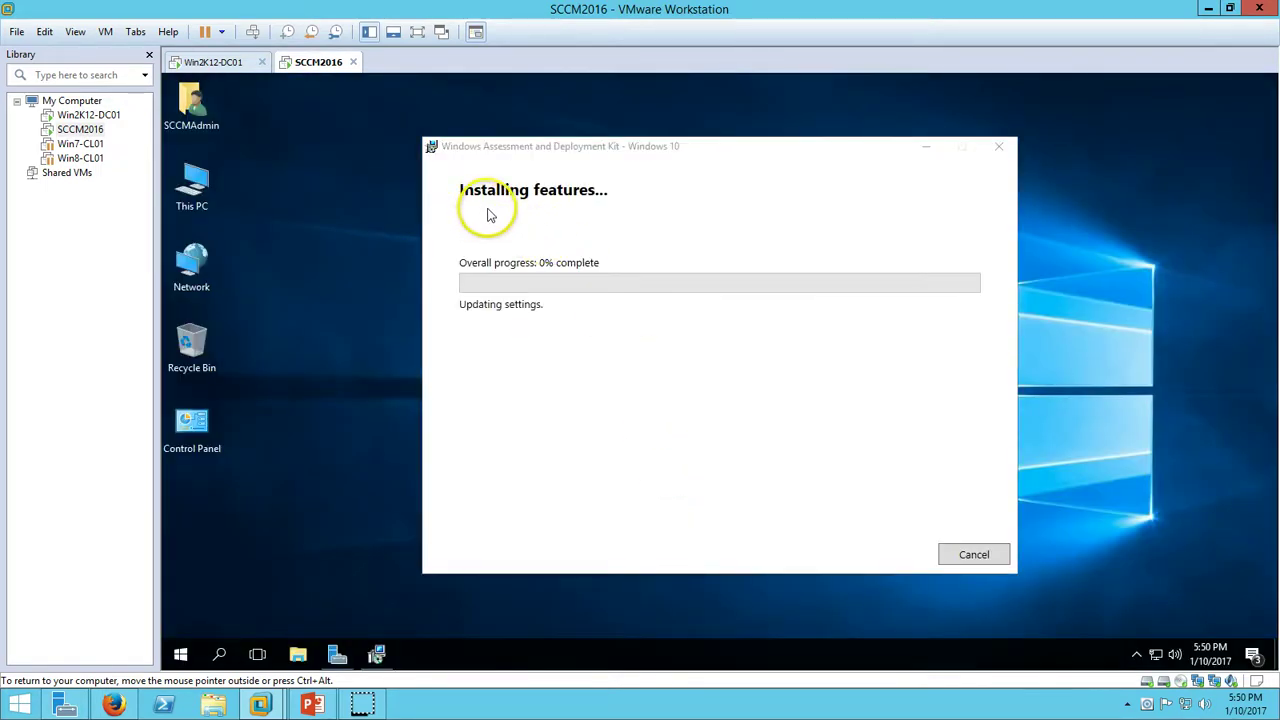
right_click(324, 283)
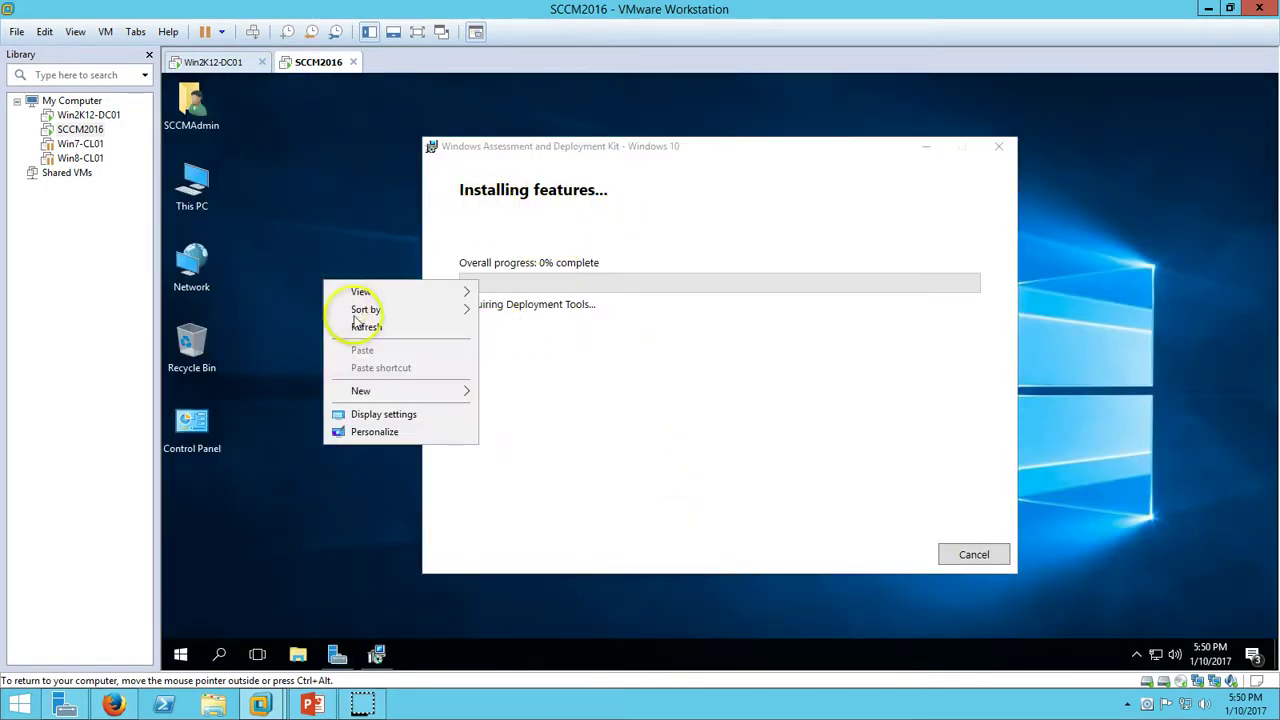
click(377, 334)
right_click(306, 250)
click(350, 298)
right_click(319, 264)
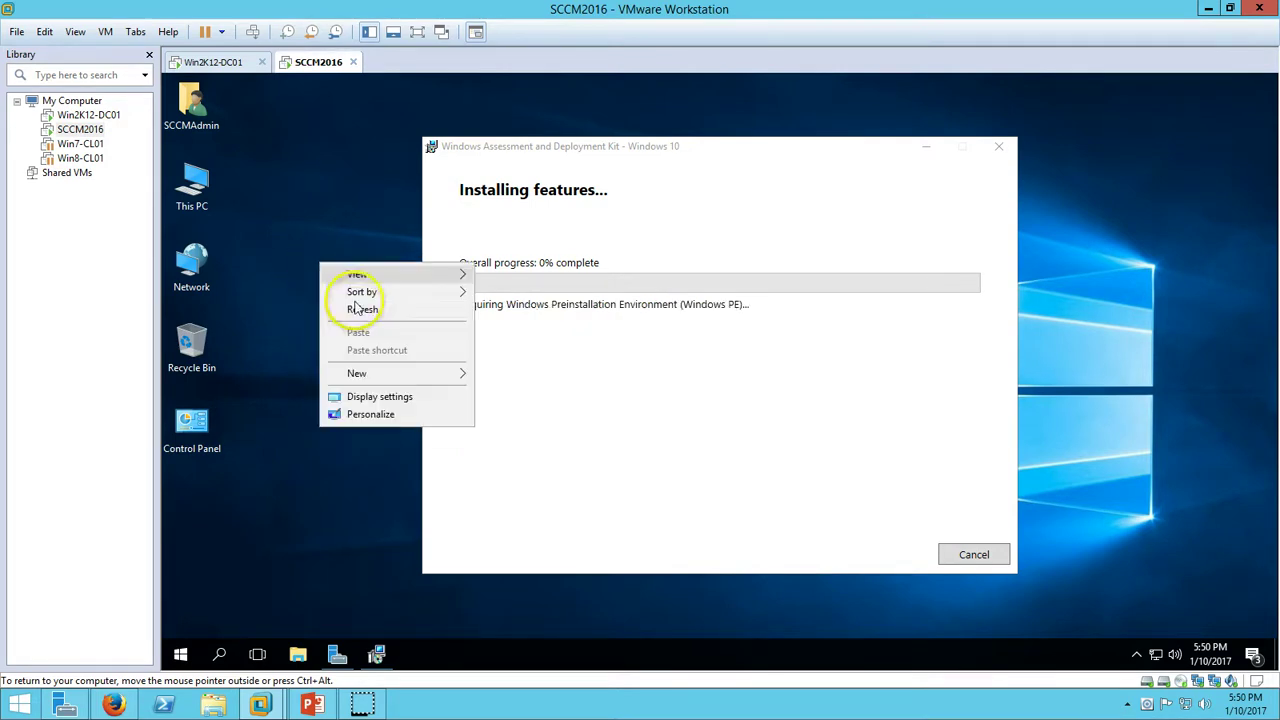
click(362, 314)
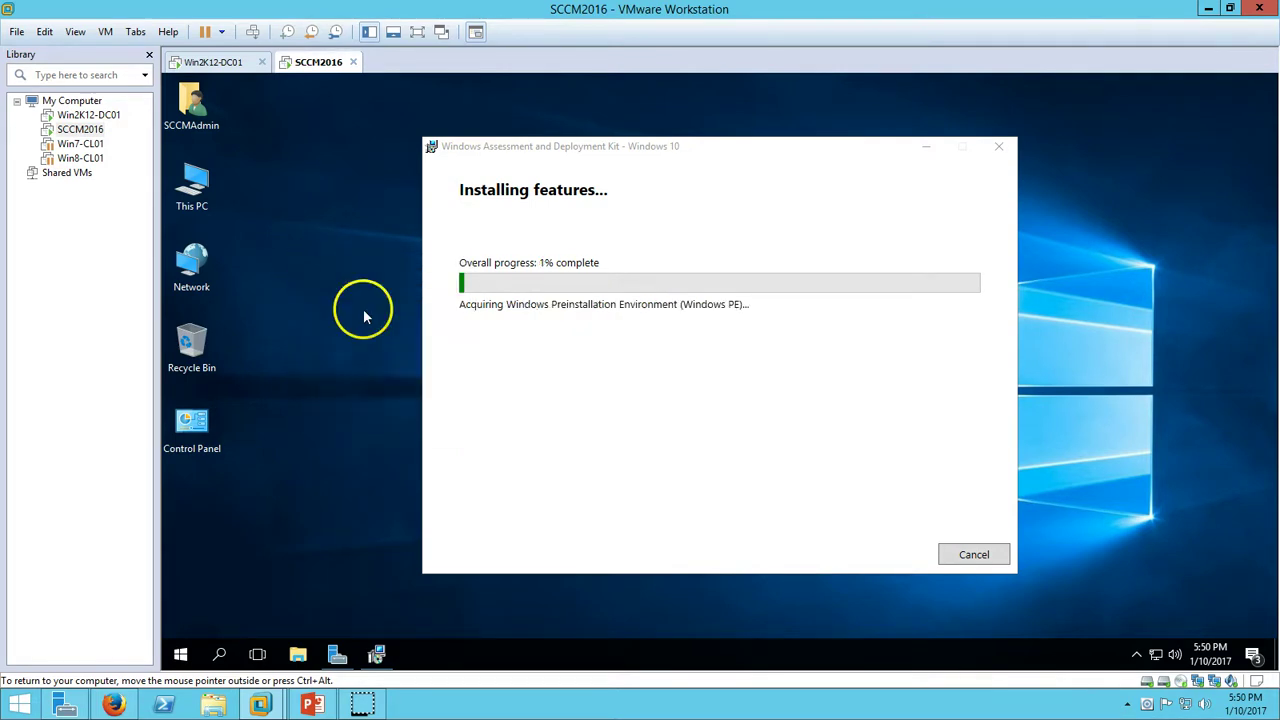
click(552, 350)
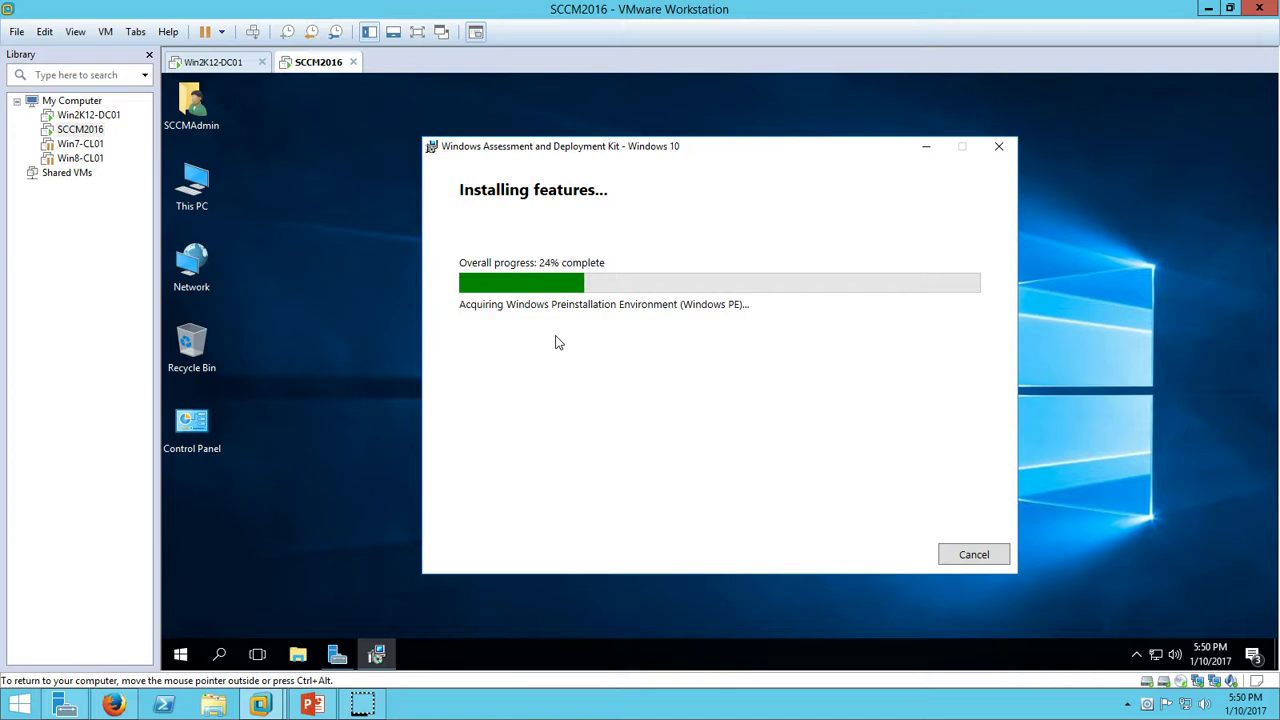
Browse the Start menu app list twice while the ADK installation runs to completion.
click(180, 654)
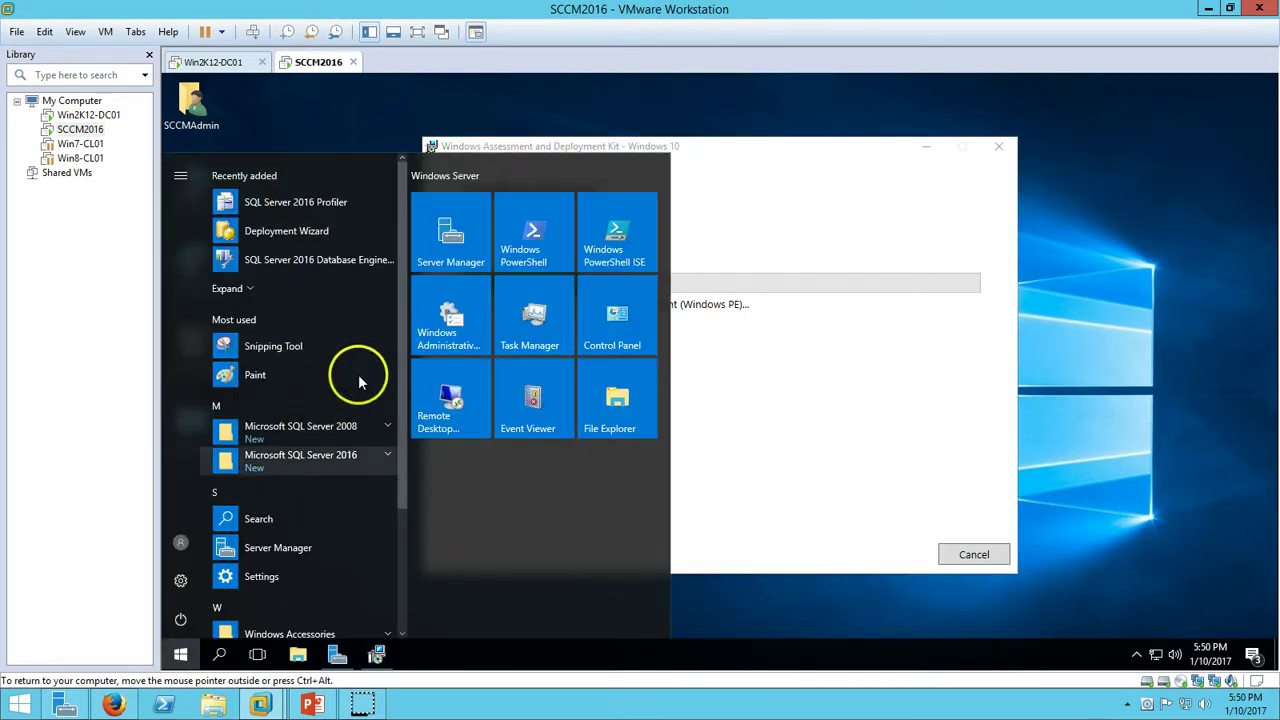
scroll(396, 520, down, 3)
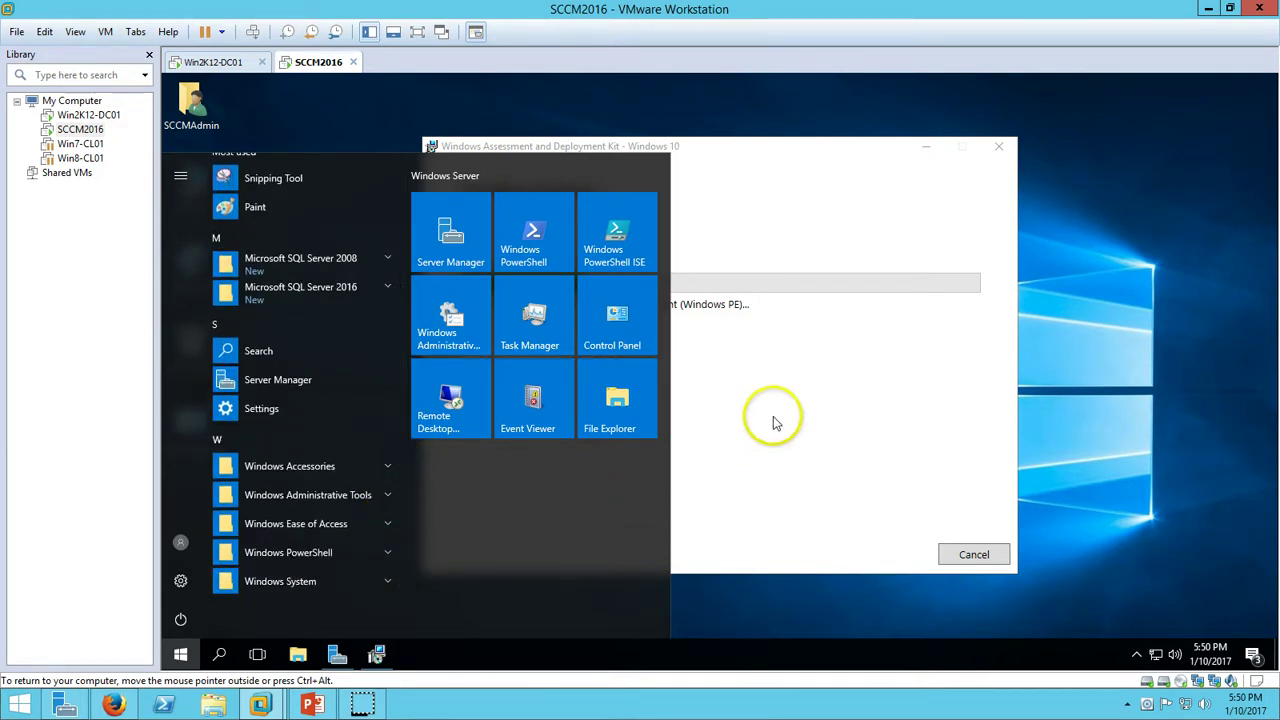
click(700, 315)
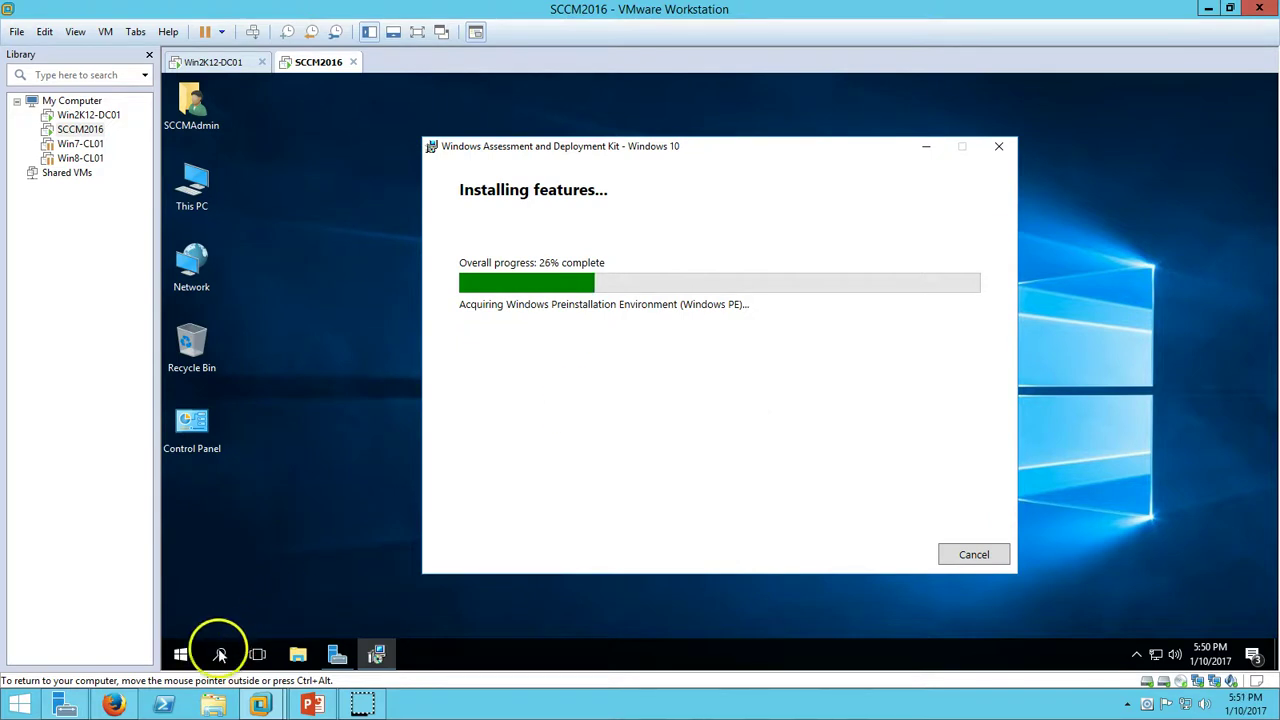
click(180, 654)
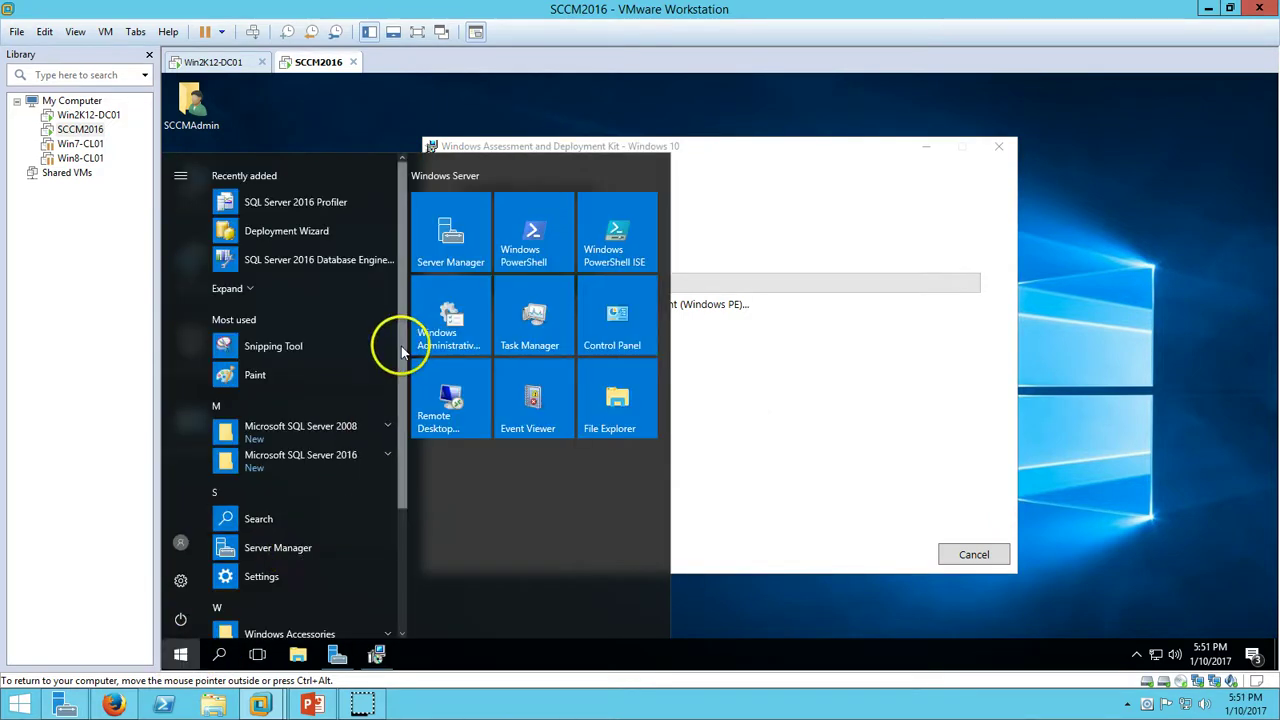
drag(401, 348, 403, 531)
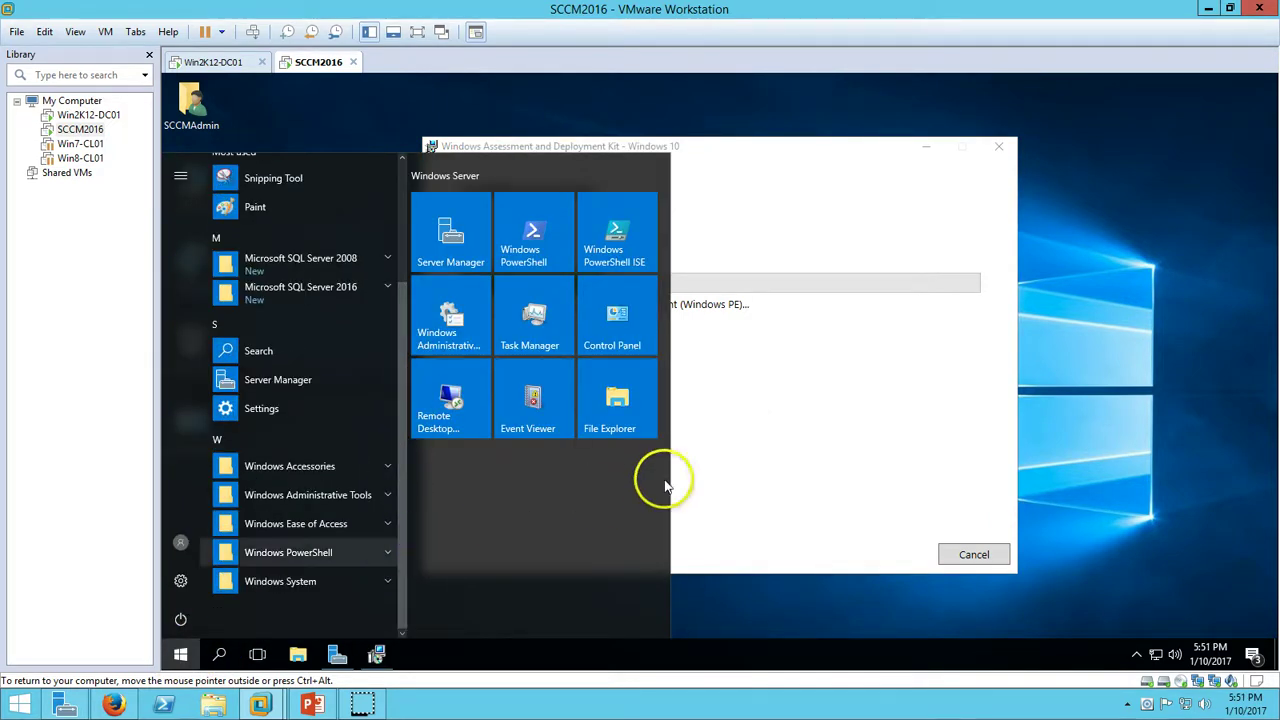
click(760, 445)
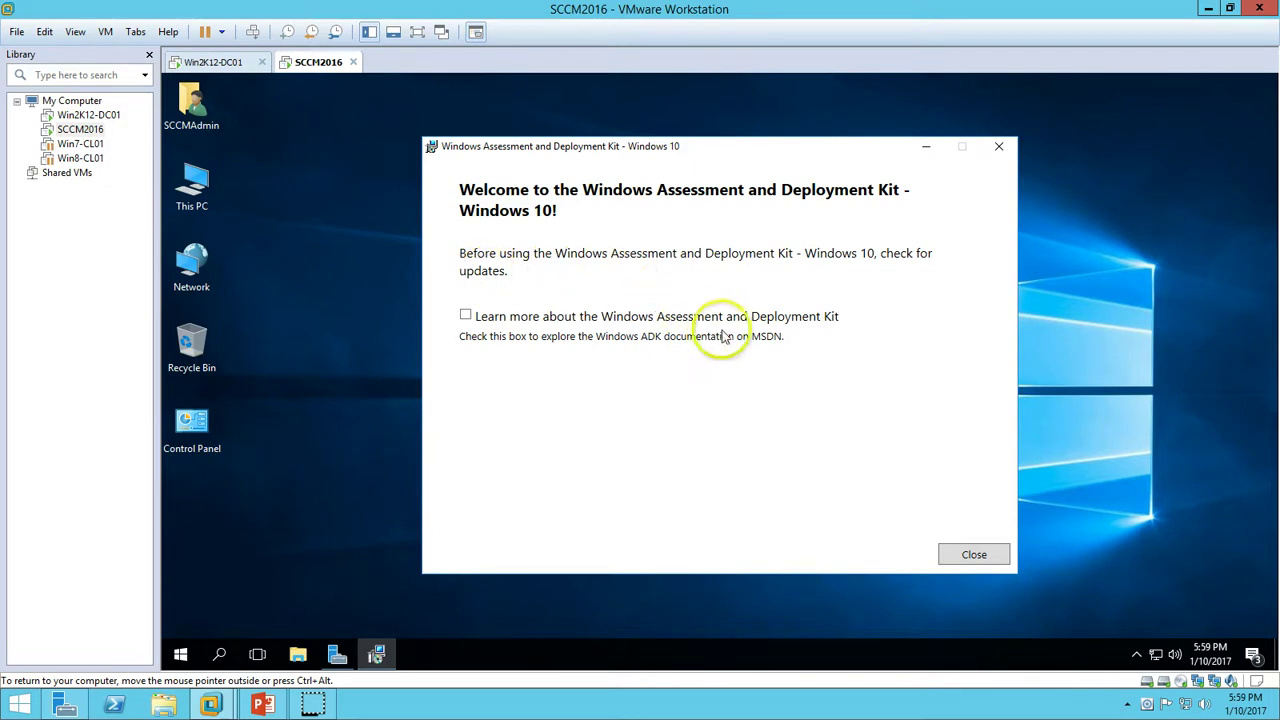
Close the ADK installer, check the new tools in Start, open Server Manager, and switch to PowerPoint.
click(976, 552)
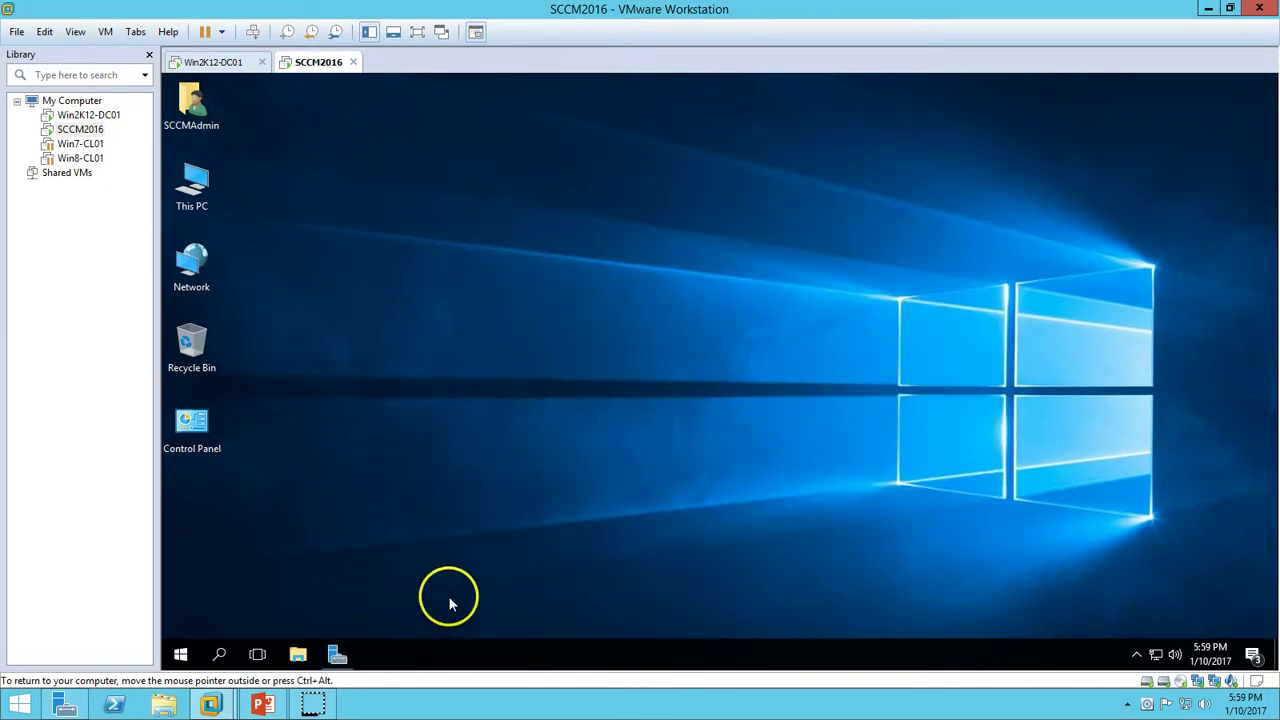
click(181, 654)
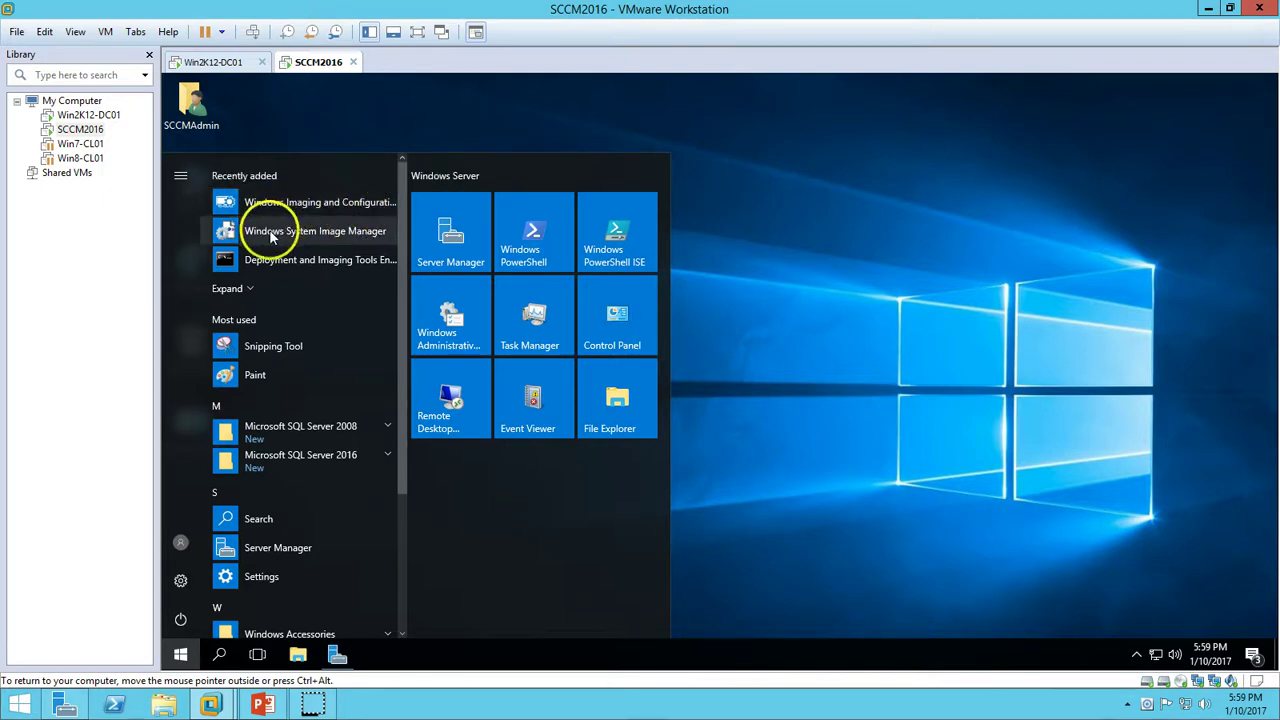
click(371, 262)
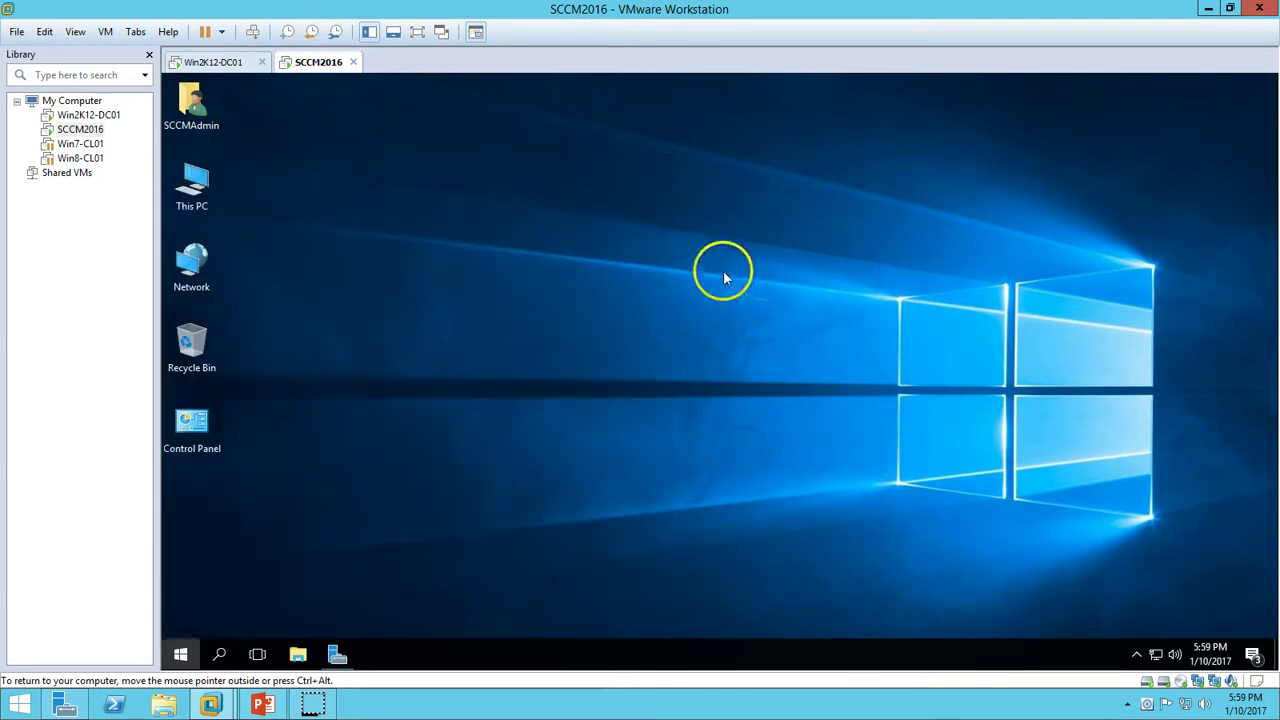
click(337, 654)
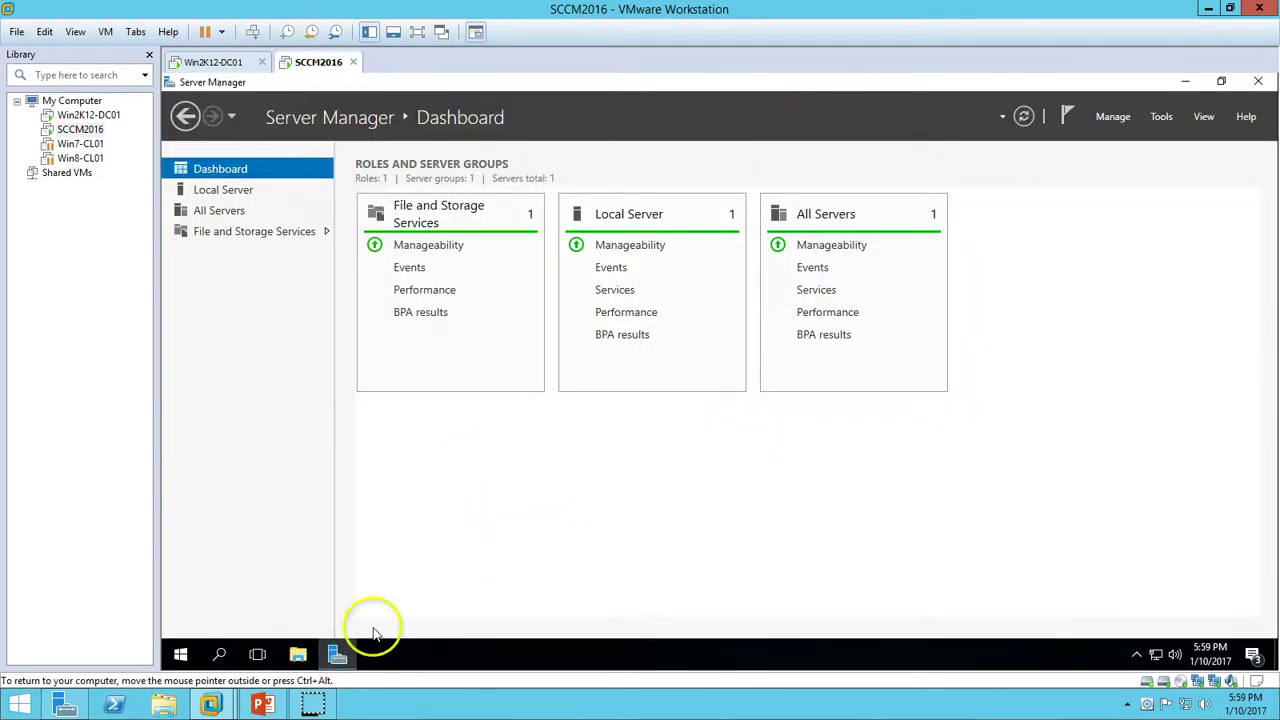
click(262, 705)
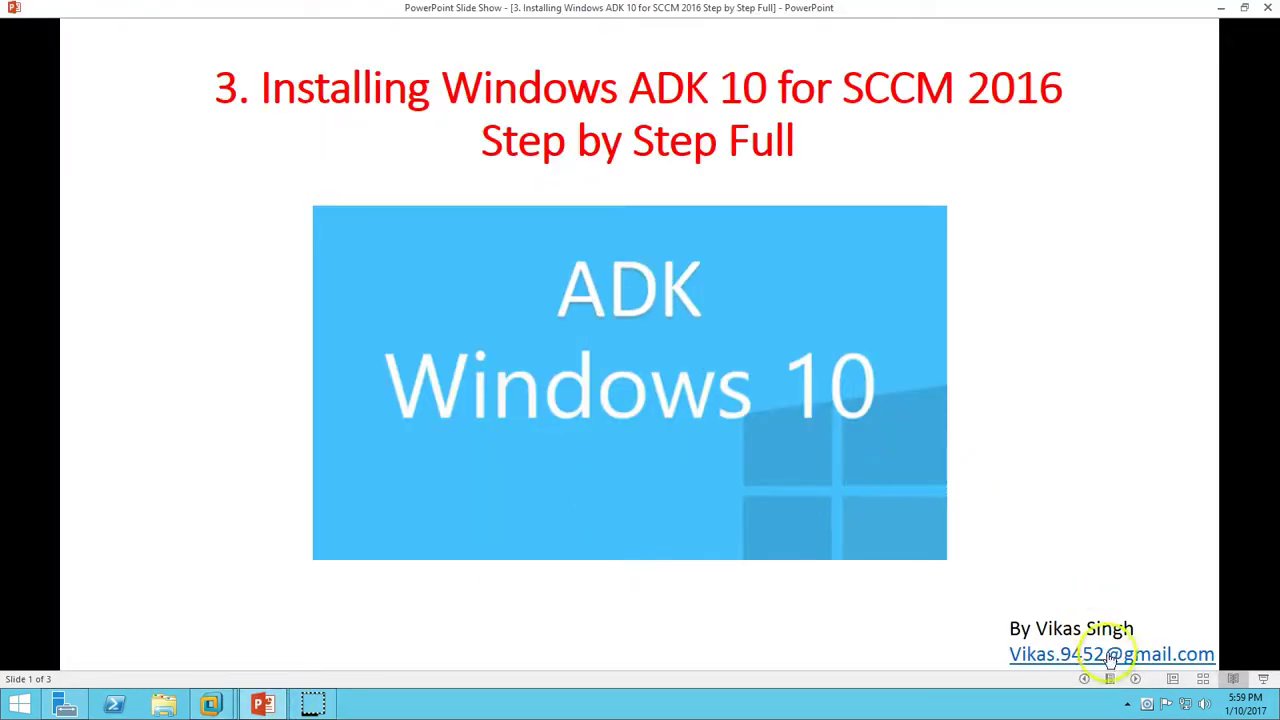
Advance the slide show twice to reach slide 3, the thank-you and subscribe slide.
click(1135, 679)
click(1135, 679)
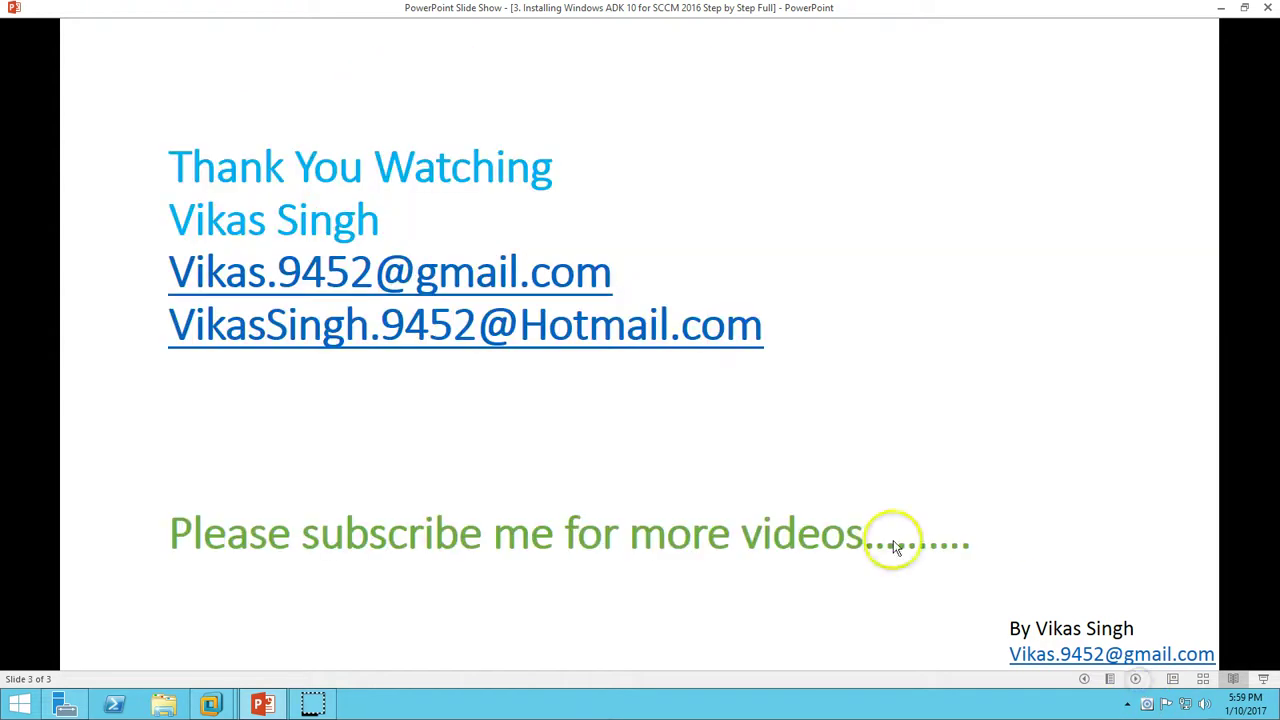